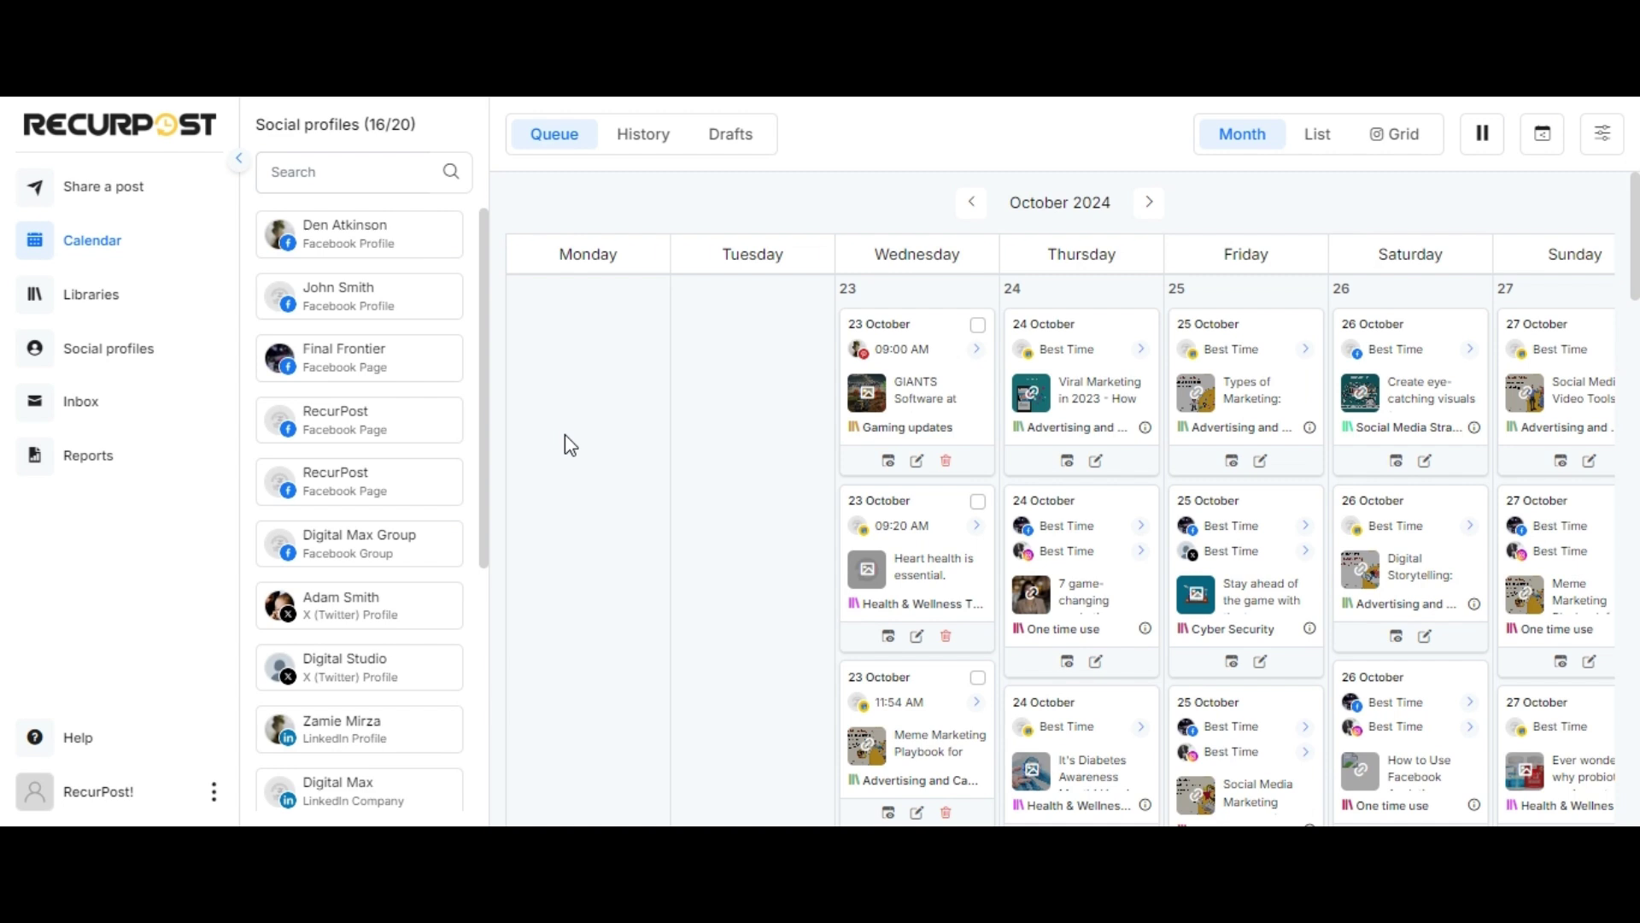
Step: Open the 'Share a post' menu of post-creation options from the sidebar
{"action": "left_click", "coordinate": [86, 186]}
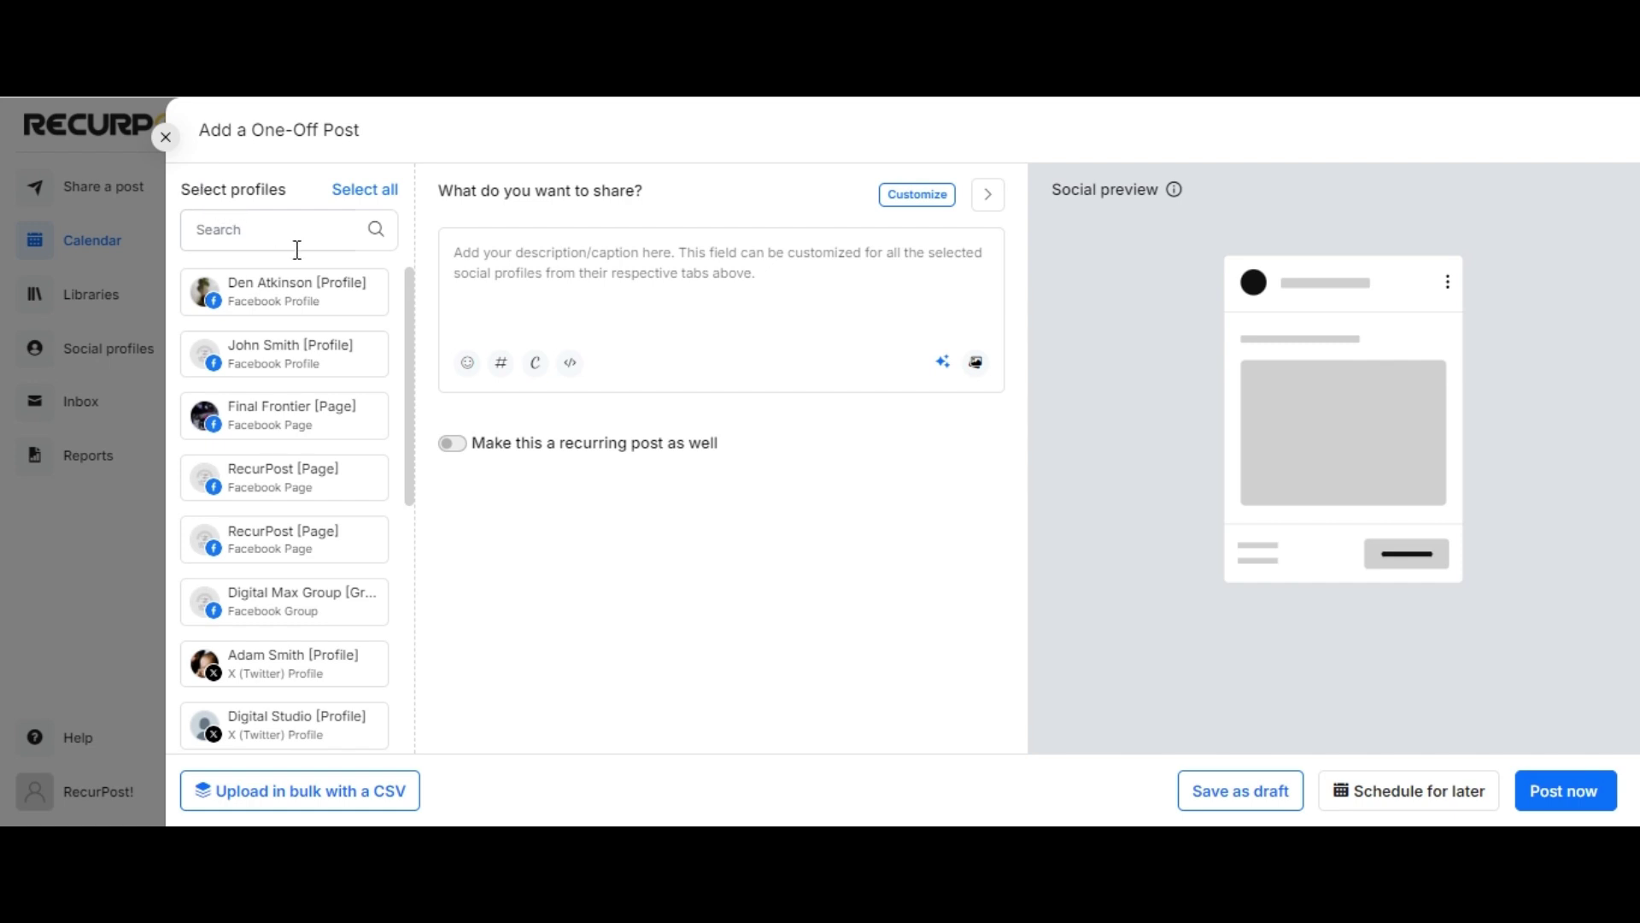
Step: Select the Final Frontier Facebook Page, LinkedIn profile, Digital Studio Instagram and Digital Max Google Business profiles
{"action": "left_click", "coordinate": [314, 438]}
{"action": "scroll", "coordinate": [313, 434], "scroll_direction": "down", "scroll_amount": 2}
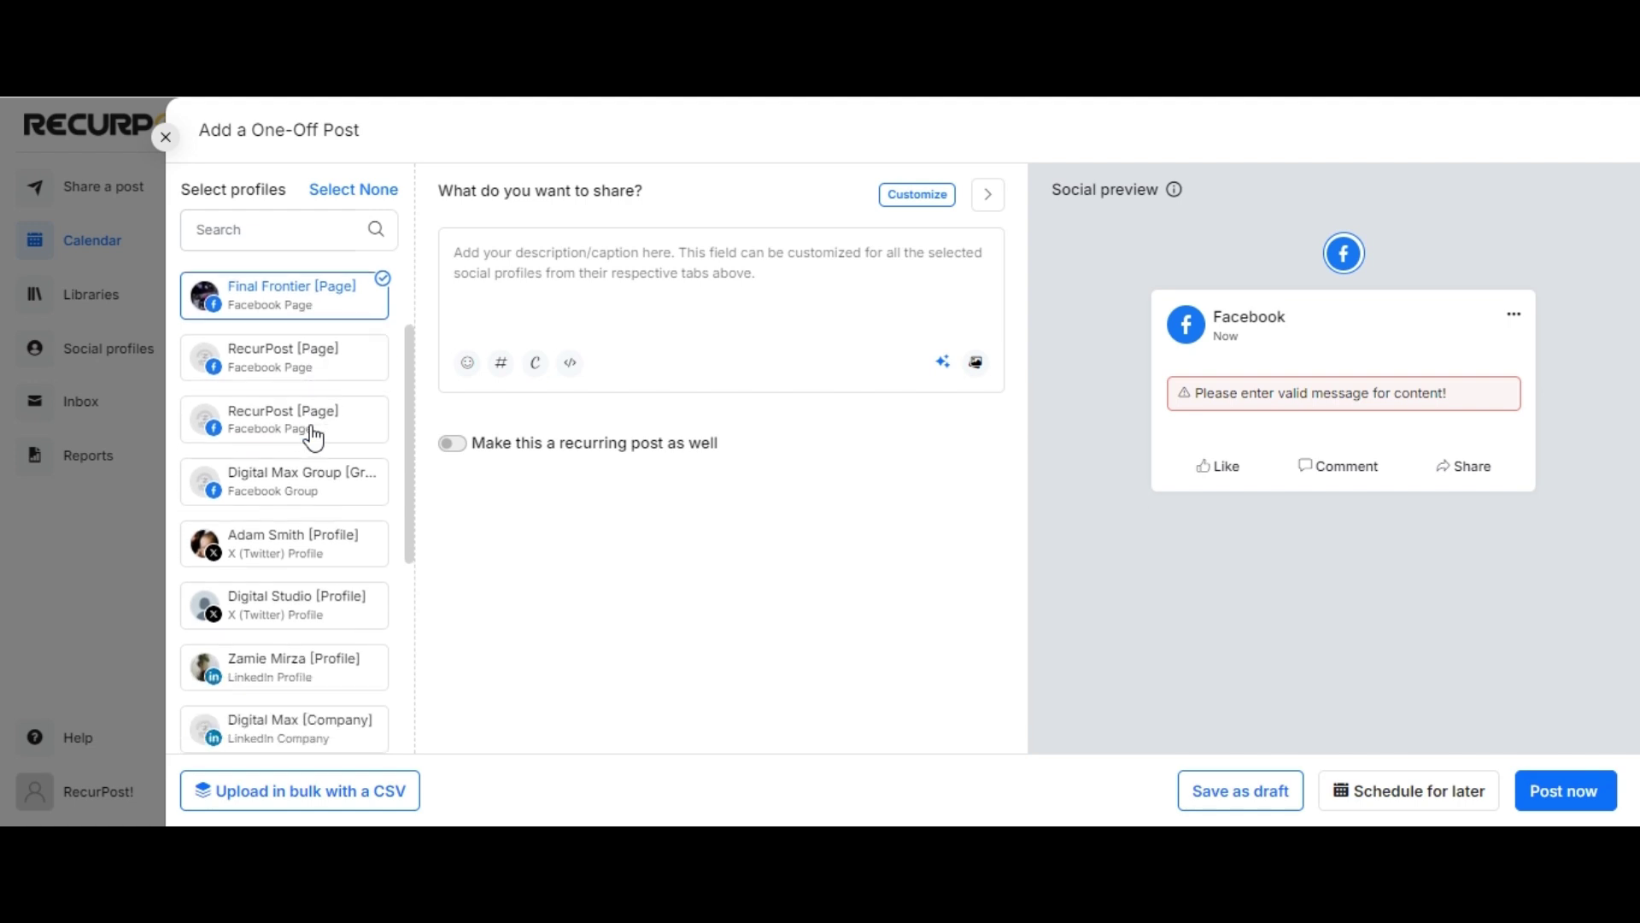
{"action": "scroll", "coordinate": [275, 606], "scroll_direction": "down", "scroll_amount": 2}
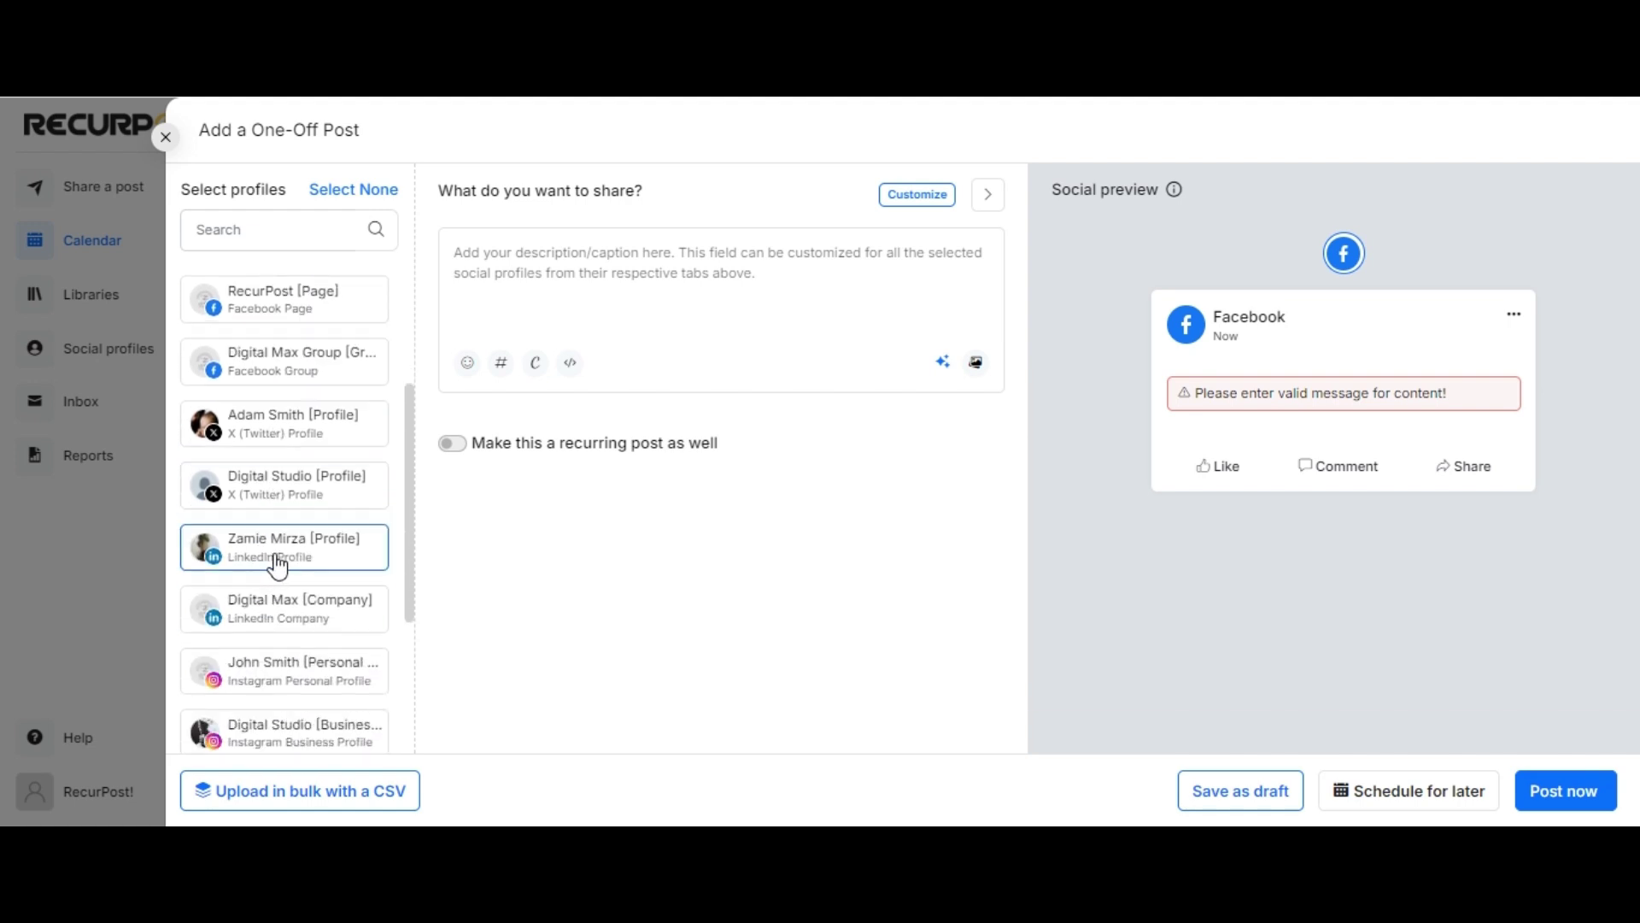
{"action": "left_click", "coordinate": [274, 556]}
{"action": "scroll", "coordinate": [274, 559], "scroll_direction": "down", "scroll_amount": 1}
{"action": "left_click", "coordinate": [289, 626]}
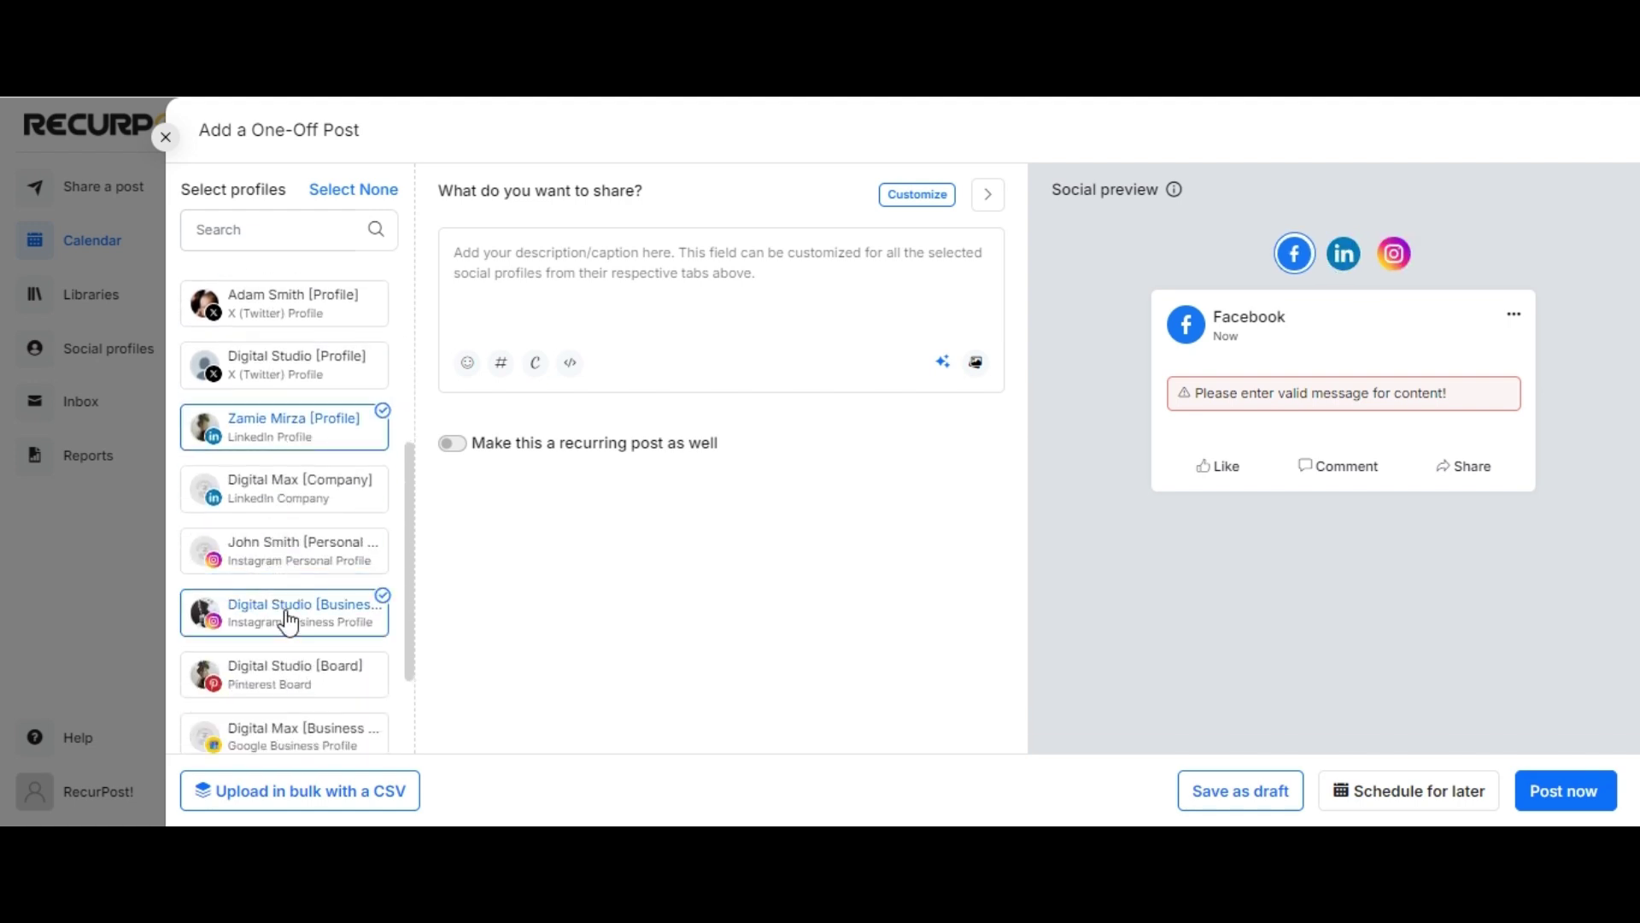
{"action": "scroll", "coordinate": [289, 627], "scroll_direction": "down", "scroll_amount": 1}
{"action": "left_click", "coordinate": [288, 622]}
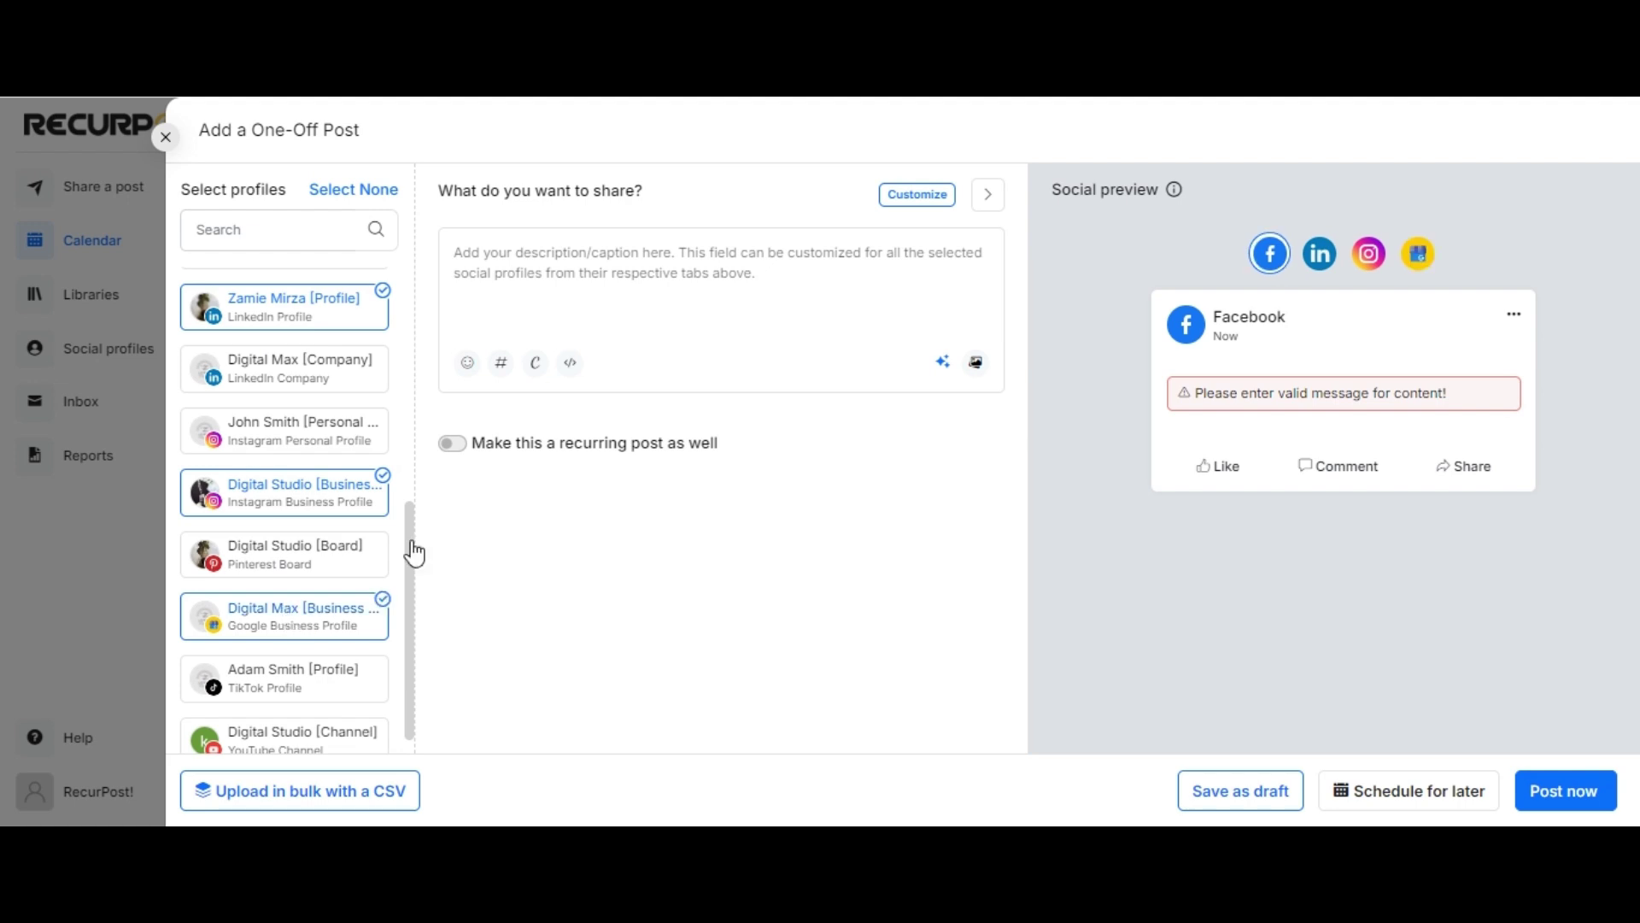
Step: Paste the Artificial Intelligence paragraph as the caption and upload the GPT phone-on-keyboard image
{"action": "right_click", "coordinate": [657, 257]}
{"action": "left_click", "coordinate": [733, 534]}
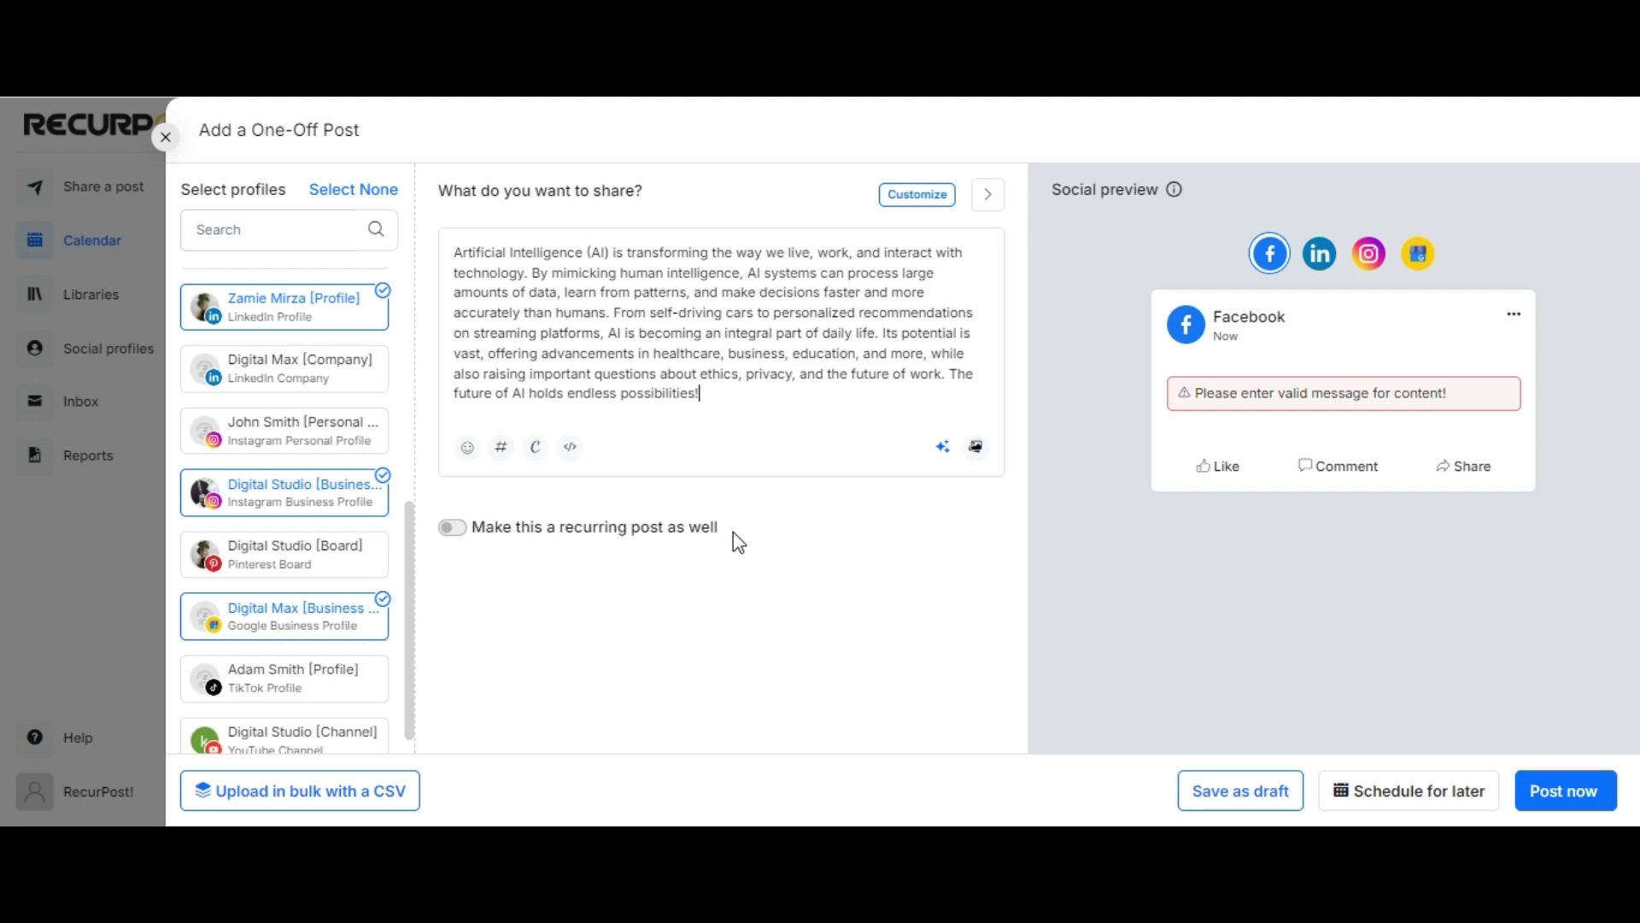
{"action": "left_click", "coordinate": [976, 453]}
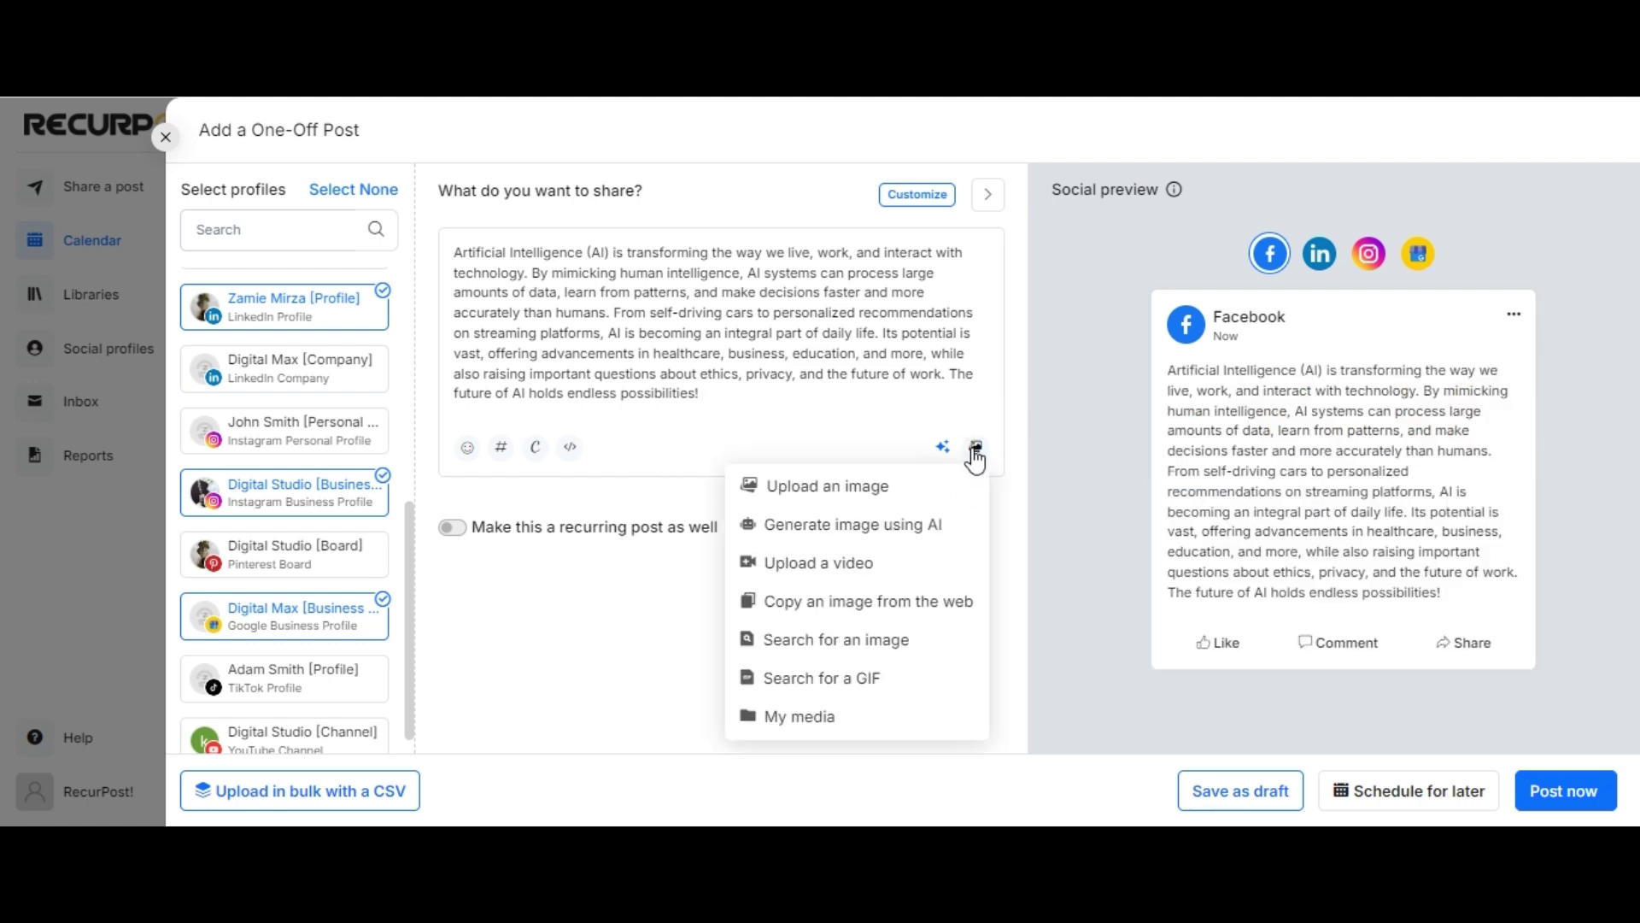
{"action": "left_click", "coordinate": [850, 483]}
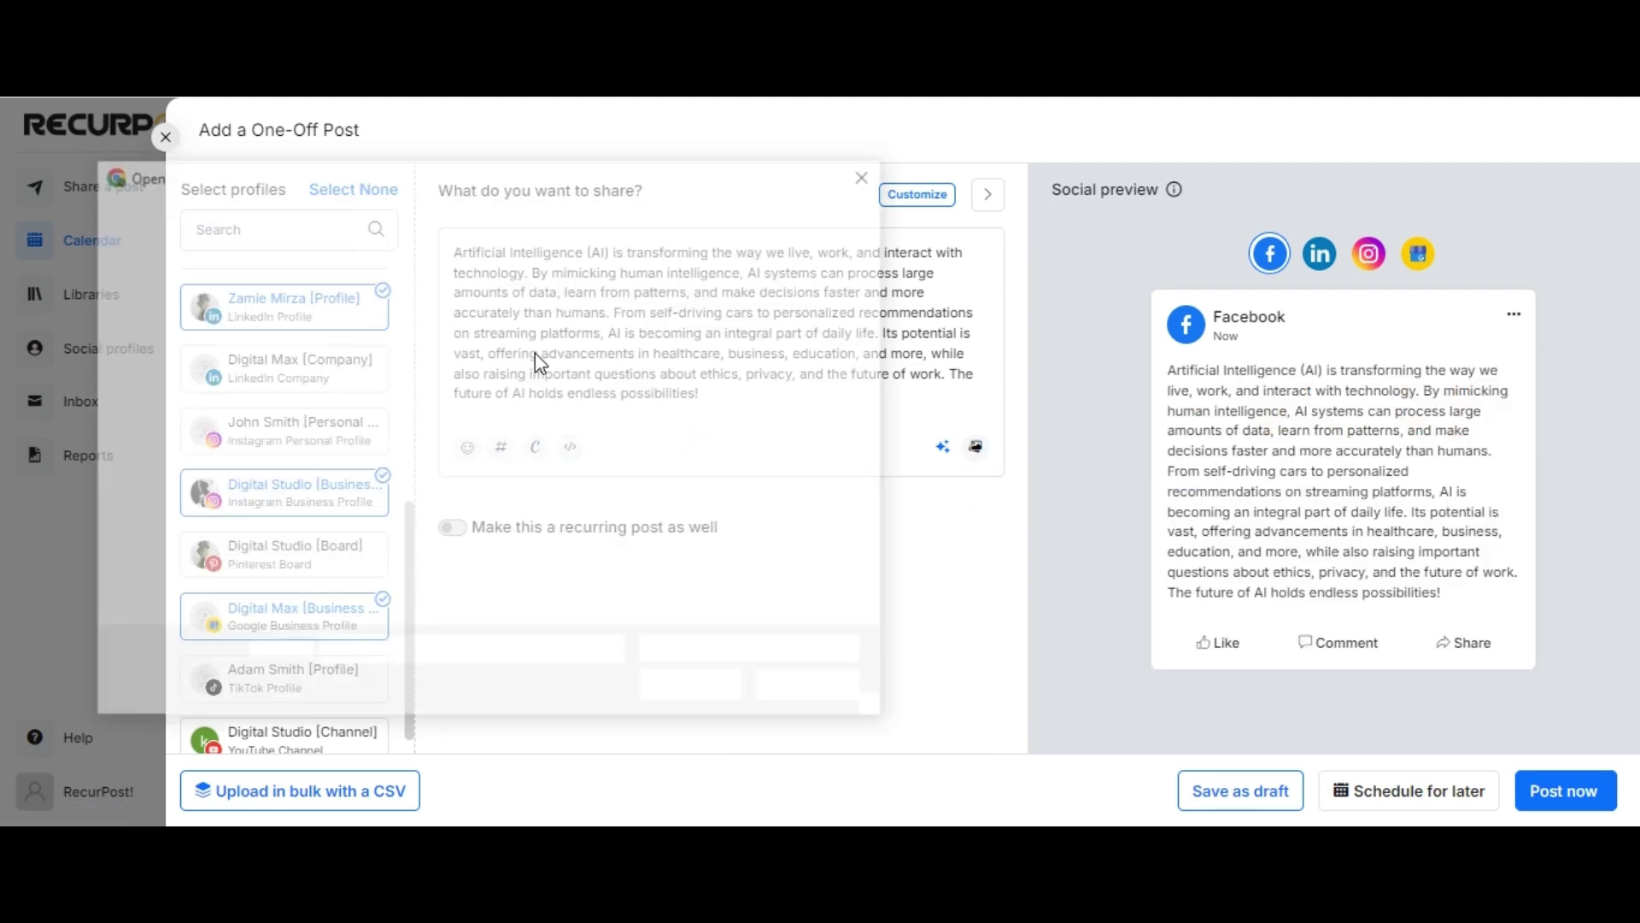
{"action": "left_click", "coordinate": [479, 337]}
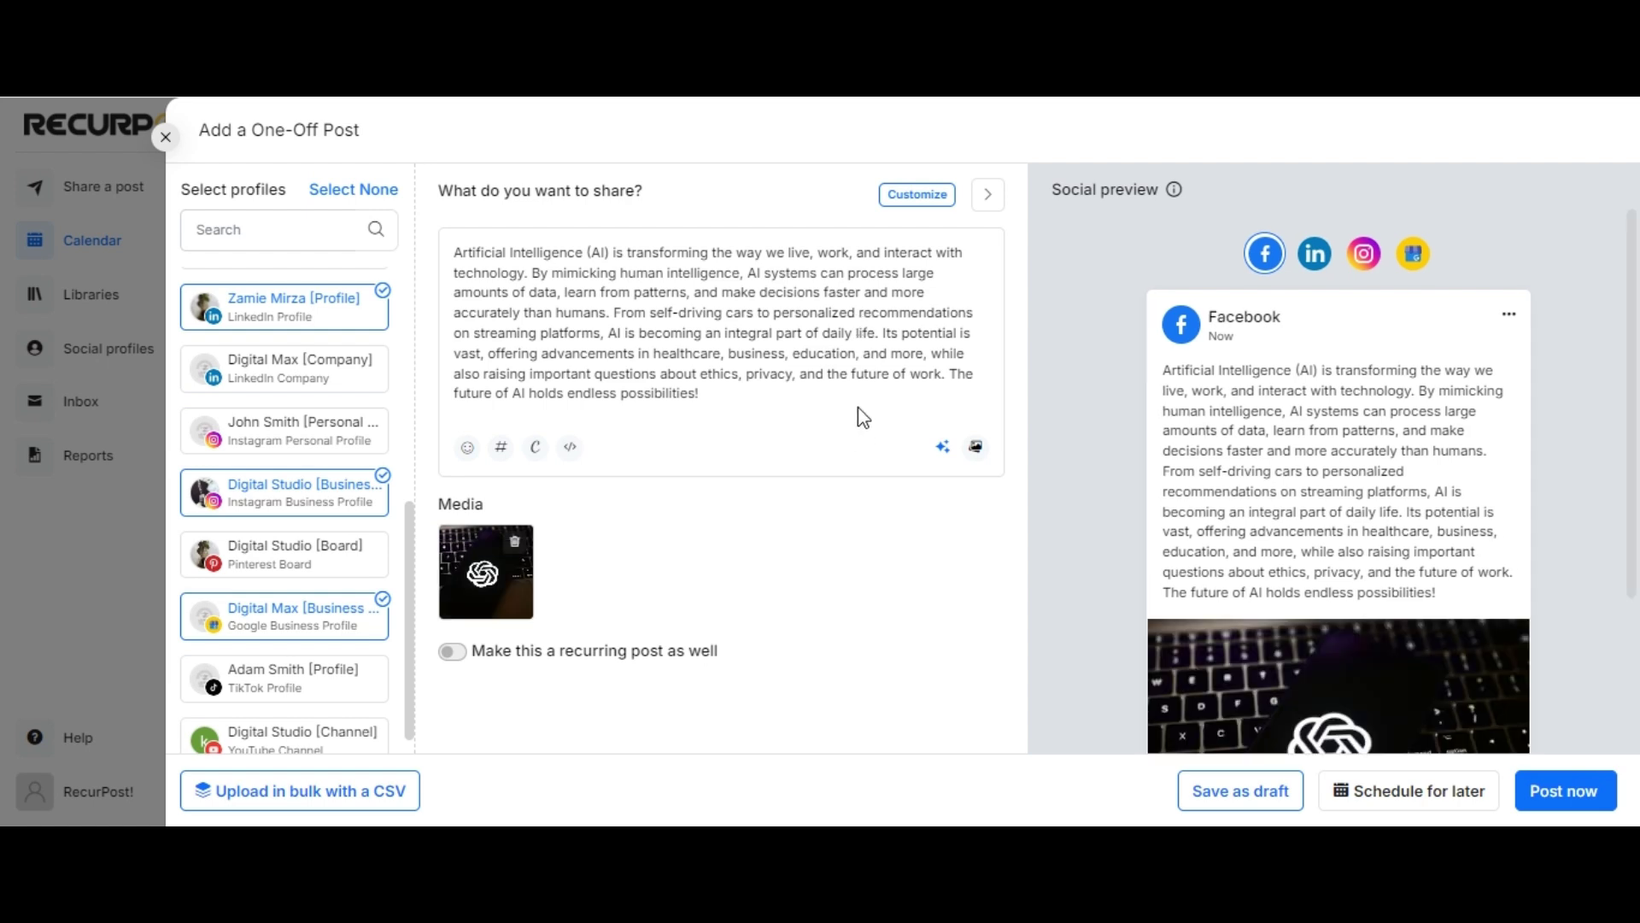
Step: Switch the caption to Customize mode with Original, Facebook, LinkedIn, Instagram and Google versions
{"action": "left_click", "coordinate": [945, 452]}
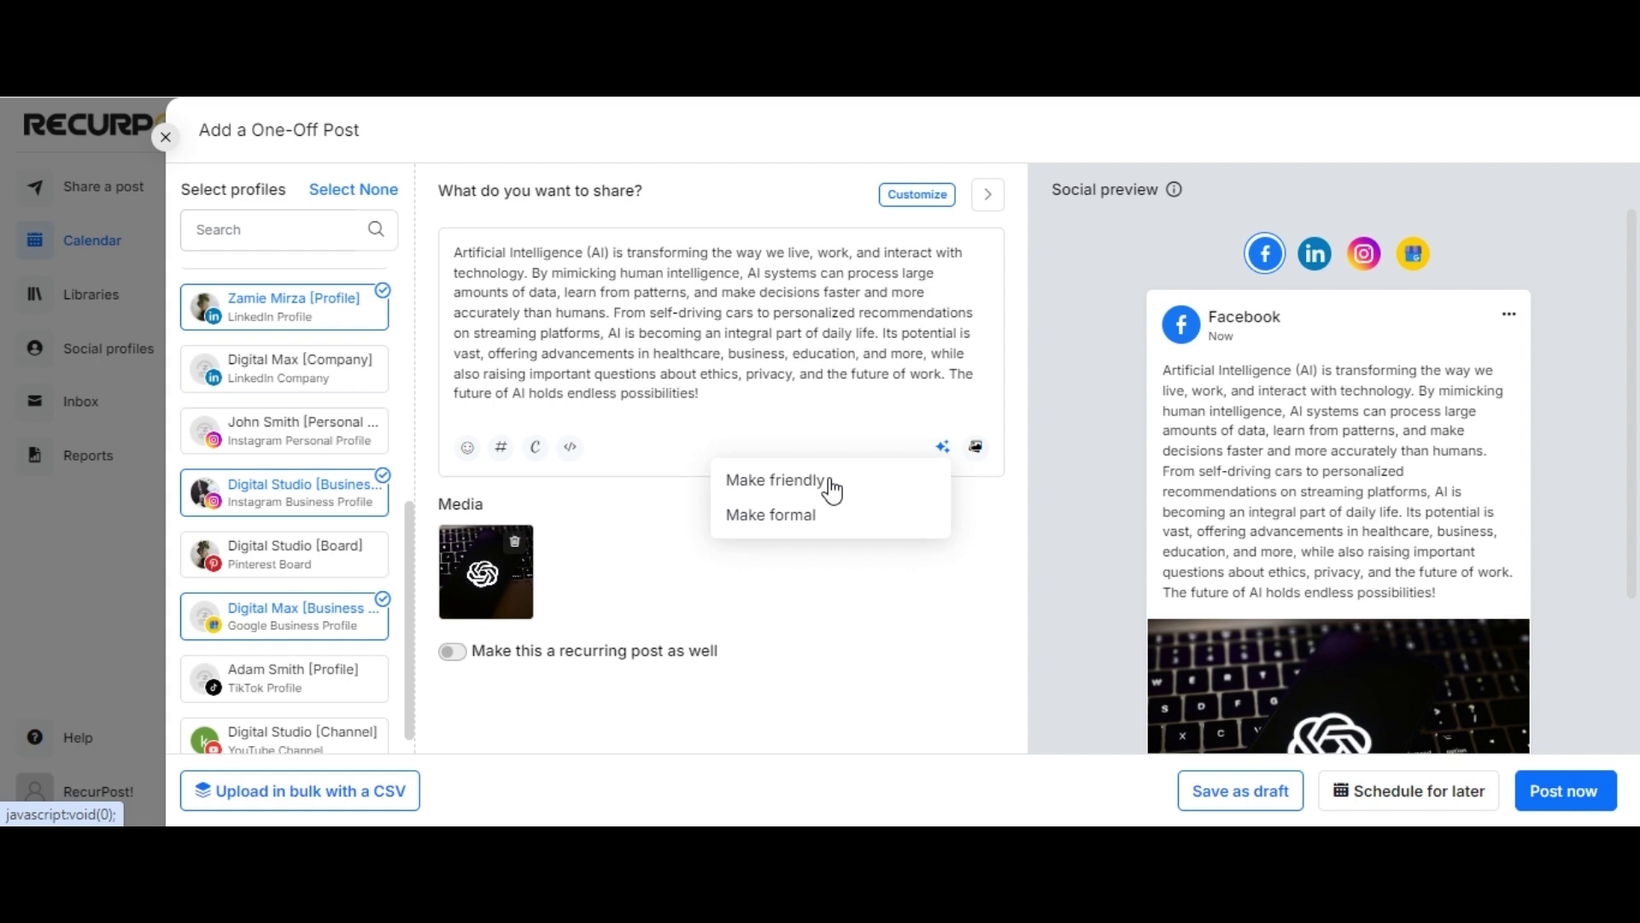
{"action": "left_click", "coordinate": [826, 413]}
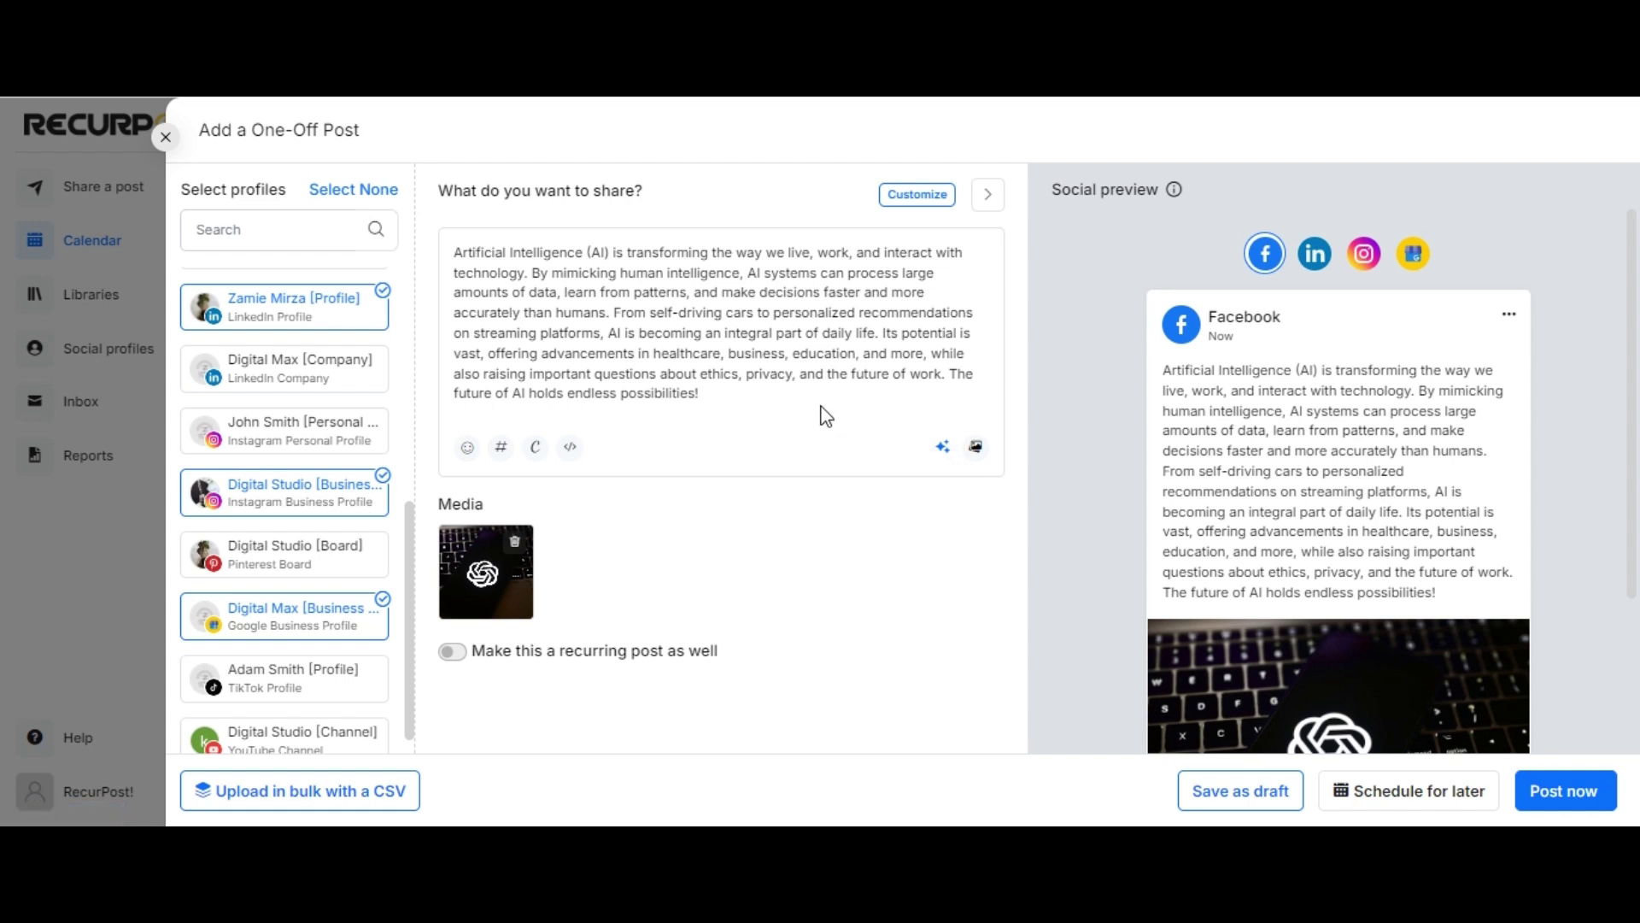
{"action": "left_click", "coordinate": [916, 195]}
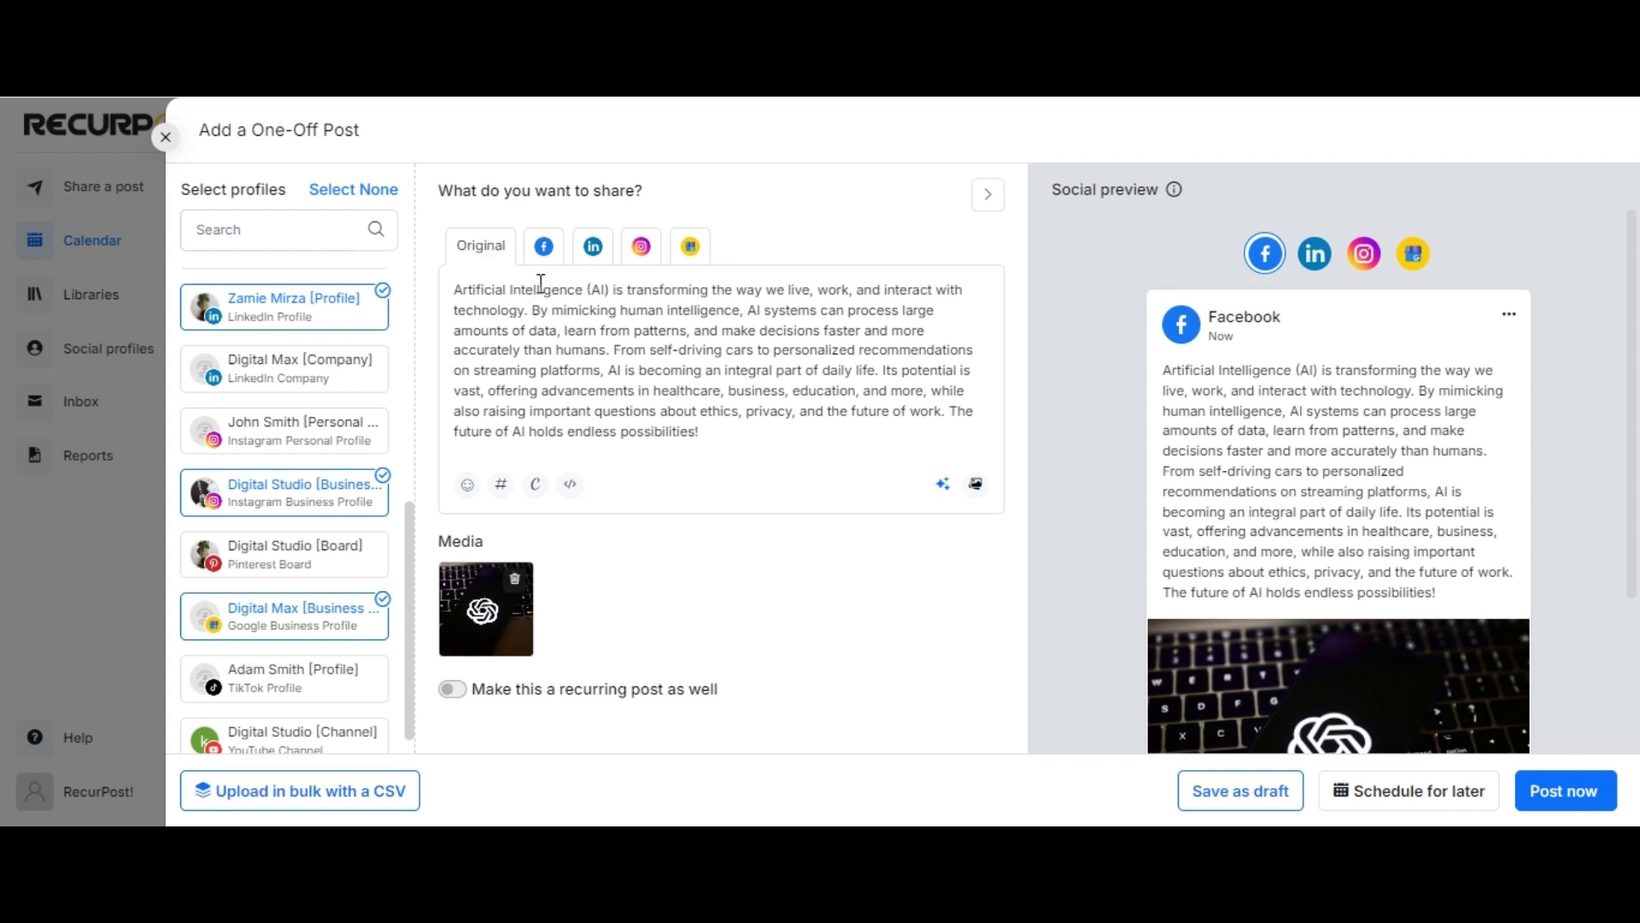
Step: Apply 'Make friendly' to the Facebook caption, then 'Rewrite for Facebook' for emojis and hashtags
{"action": "left_click", "coordinate": [547, 259]}
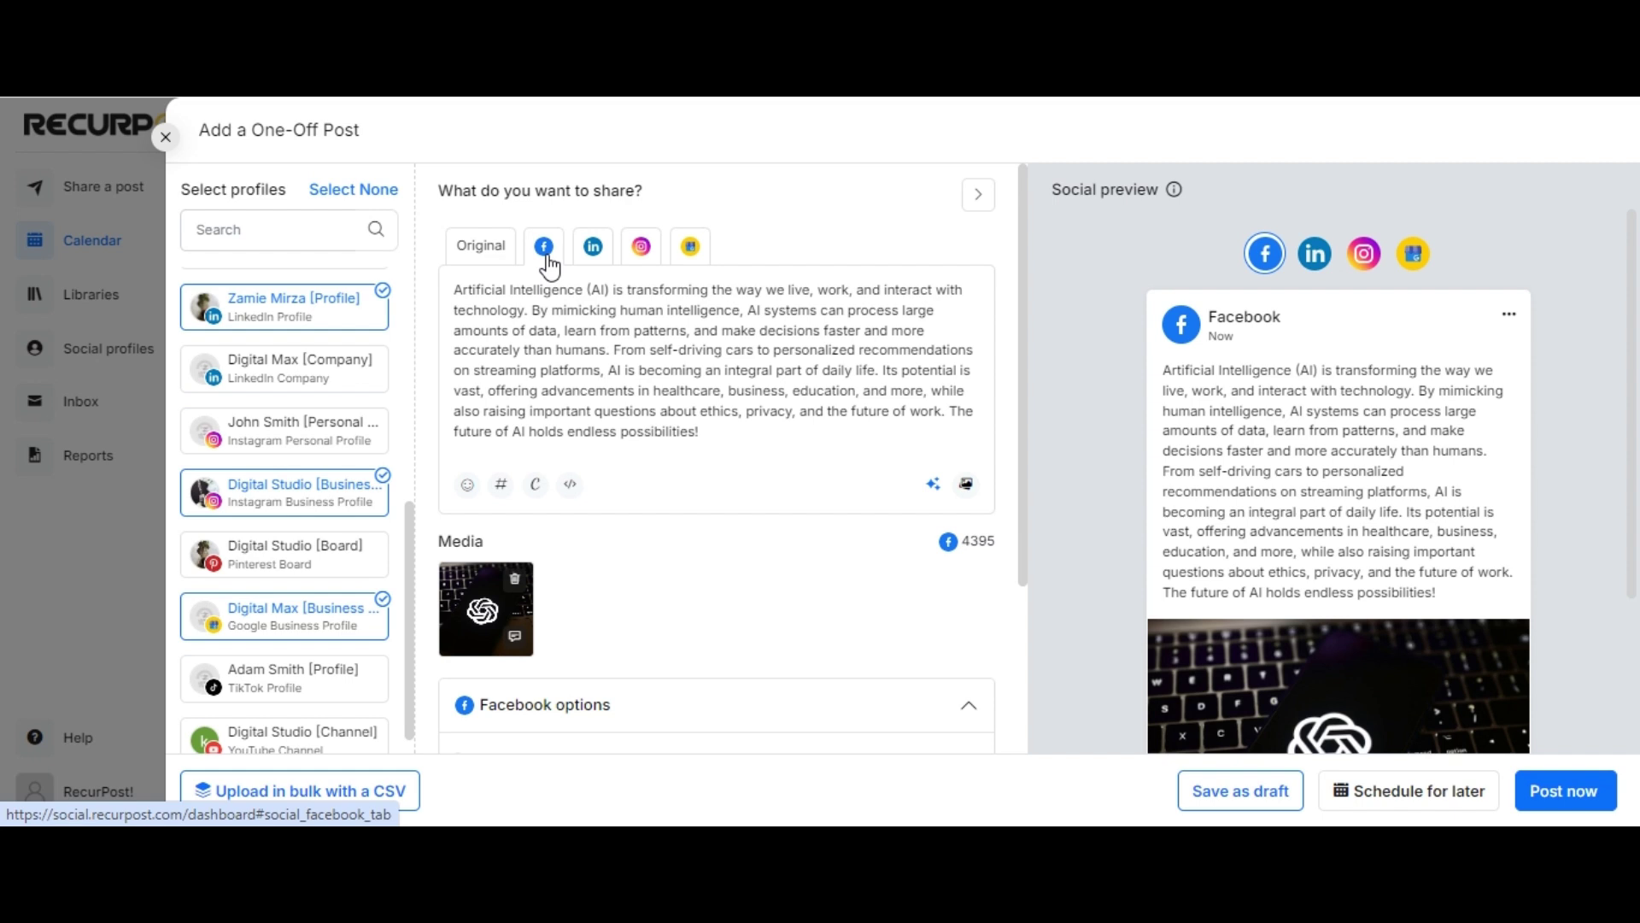
{"action": "left_click", "coordinate": [933, 486]}
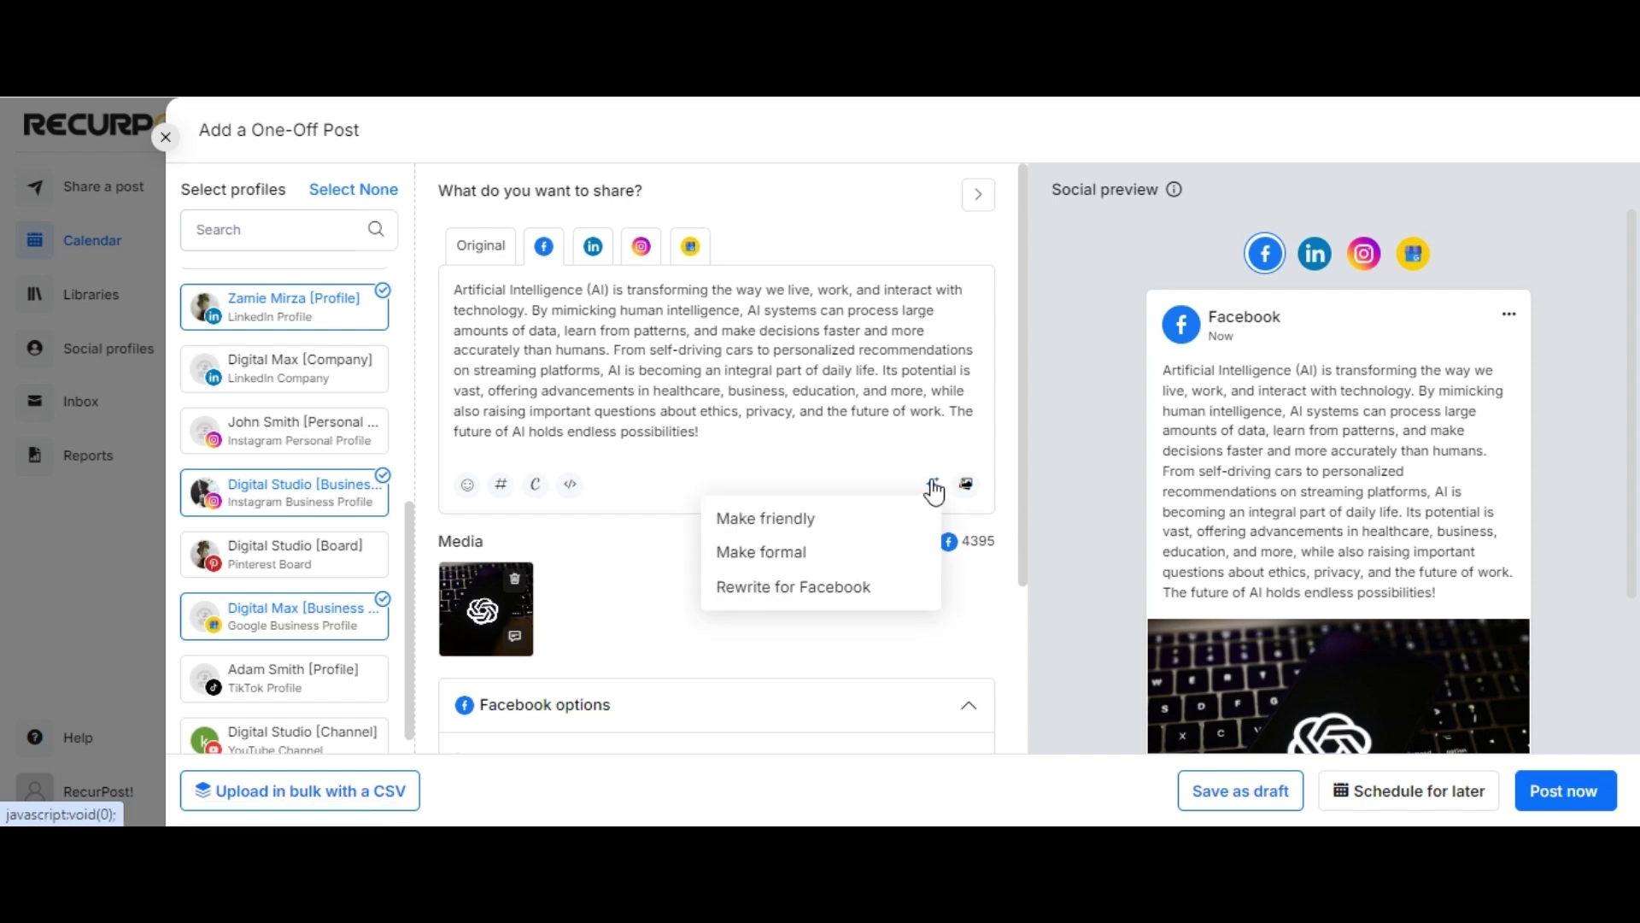
{"action": "left_click", "coordinate": [812, 531]}
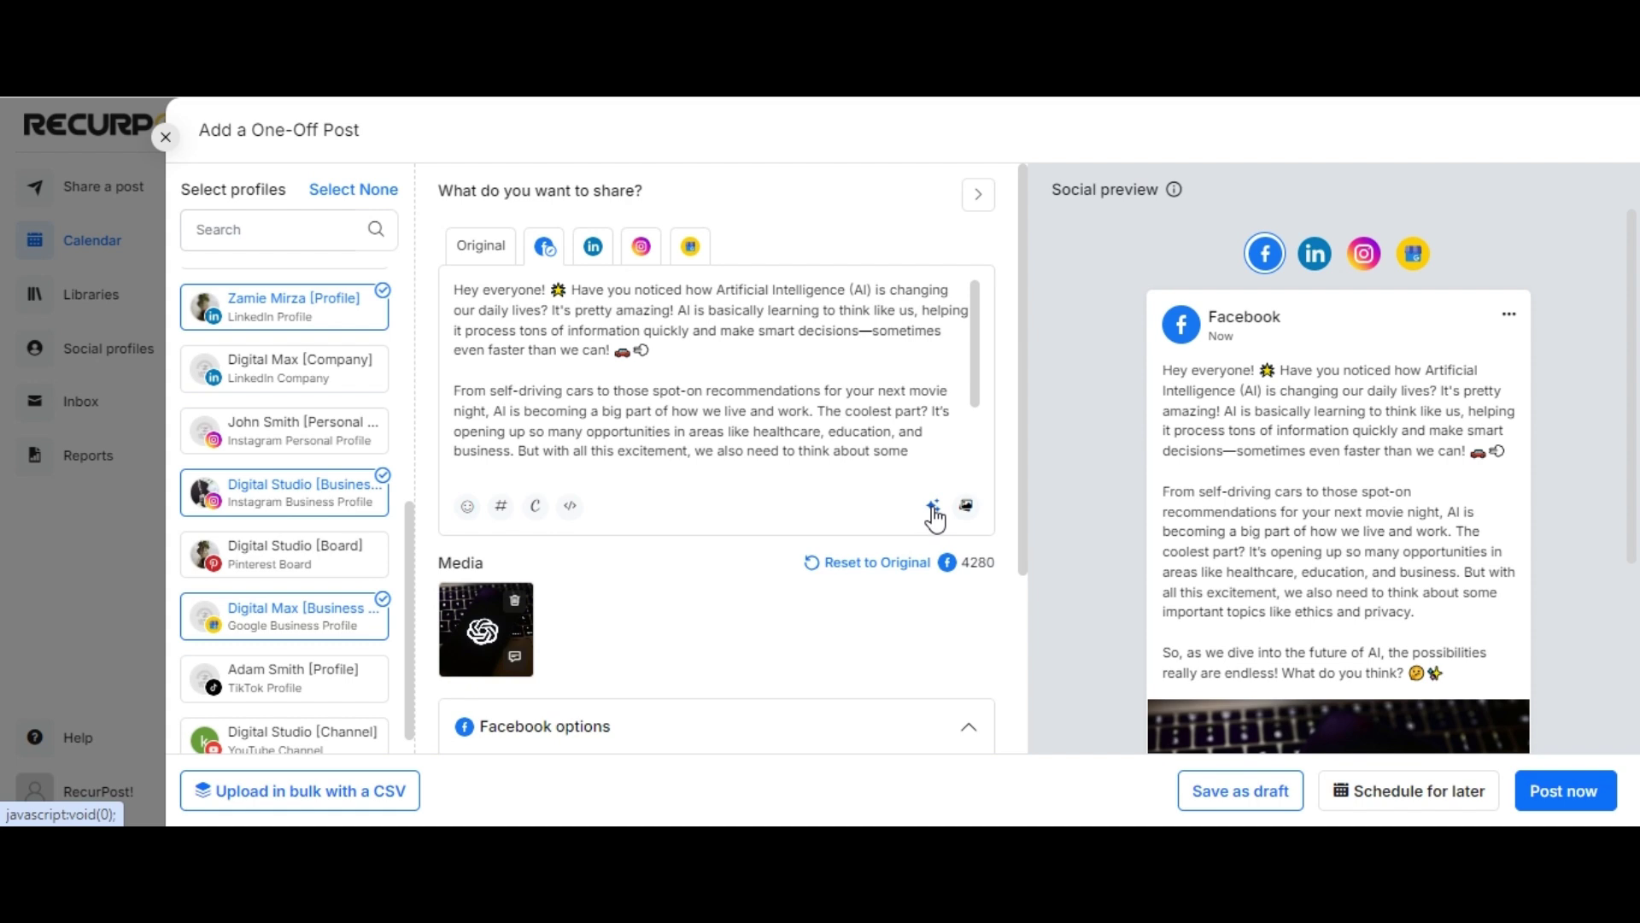
{"action": "left_click", "coordinate": [932, 505]}
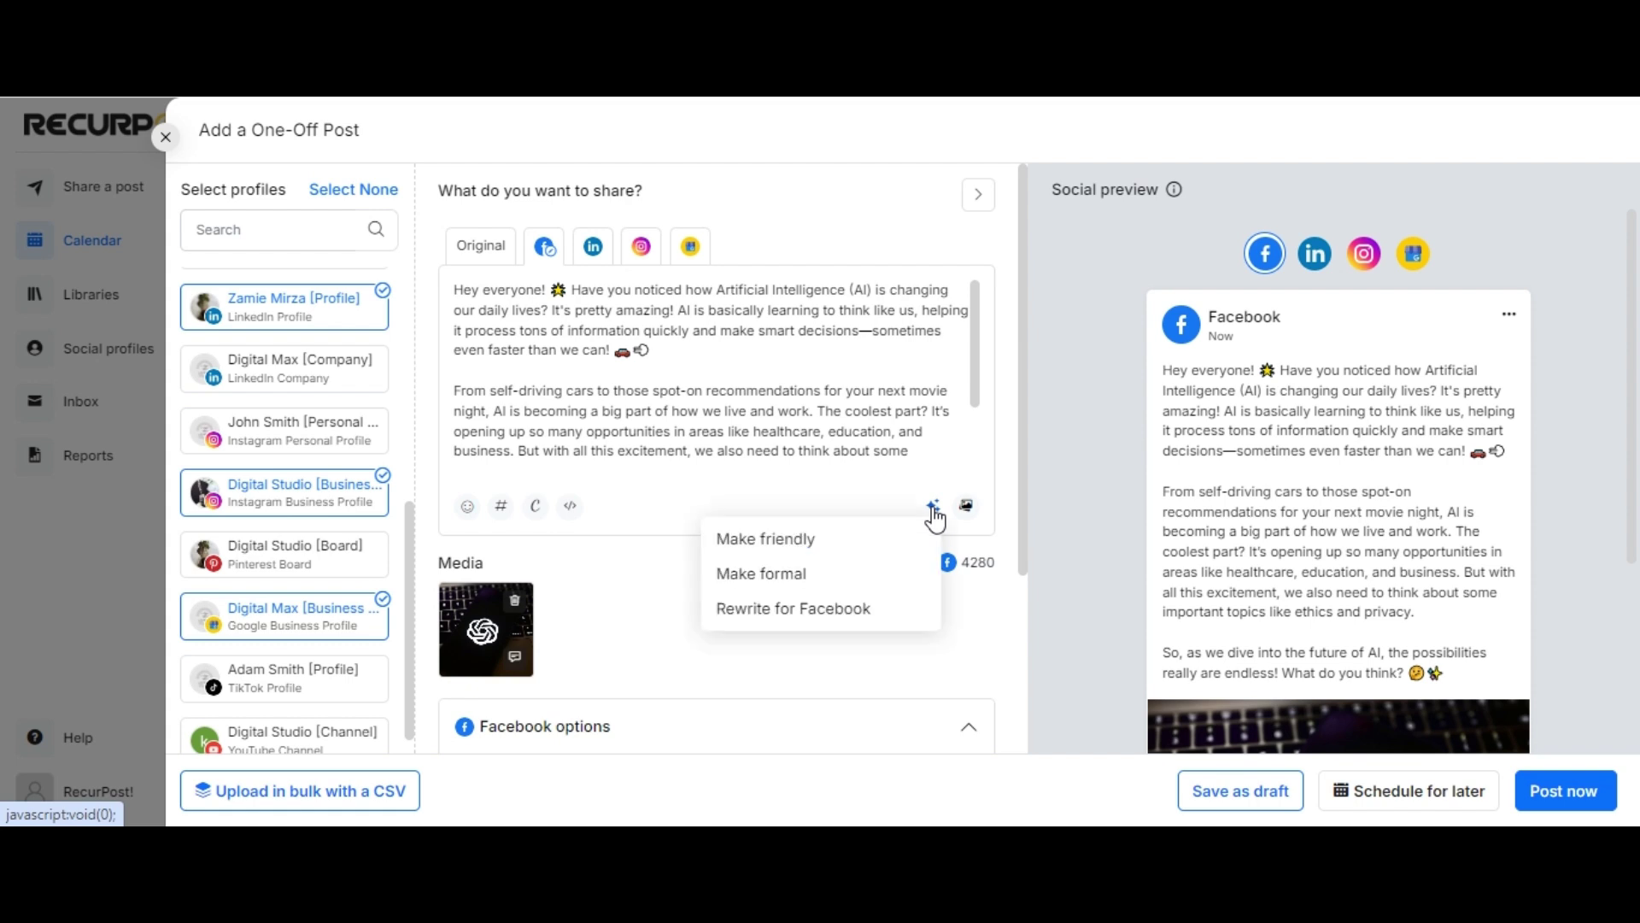
{"action": "left_click", "coordinate": [787, 607]}
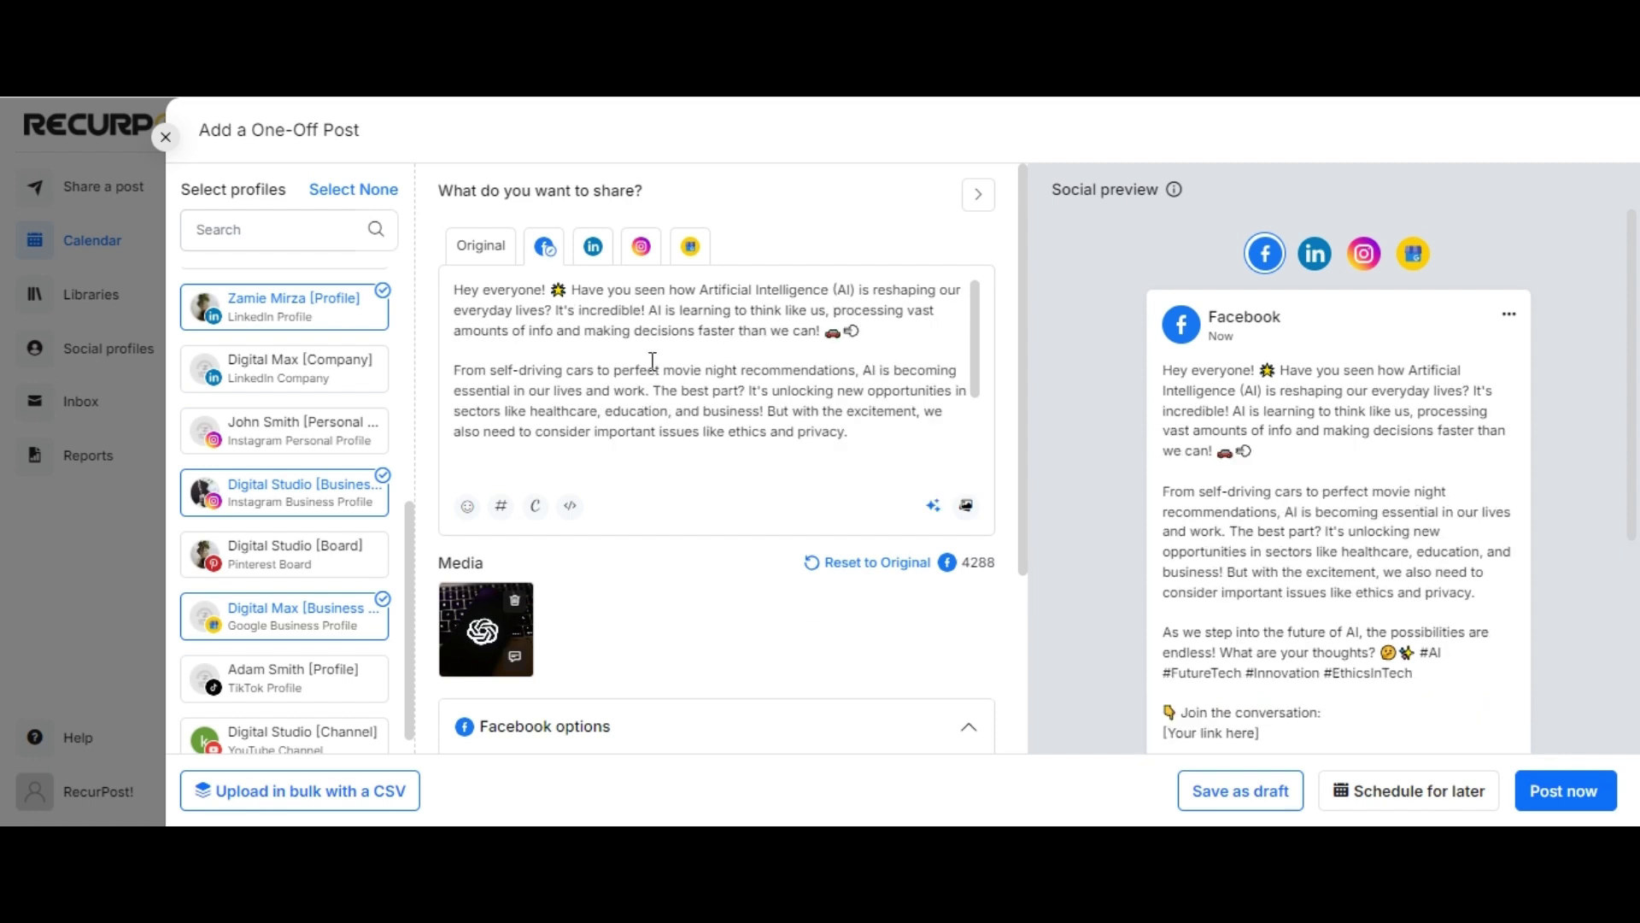
Step: Apply 'Make formal' to the LinkedIn caption, then 'Rewrite for Linkedin' with hashtags and emojis
{"action": "left_click", "coordinate": [593, 248]}
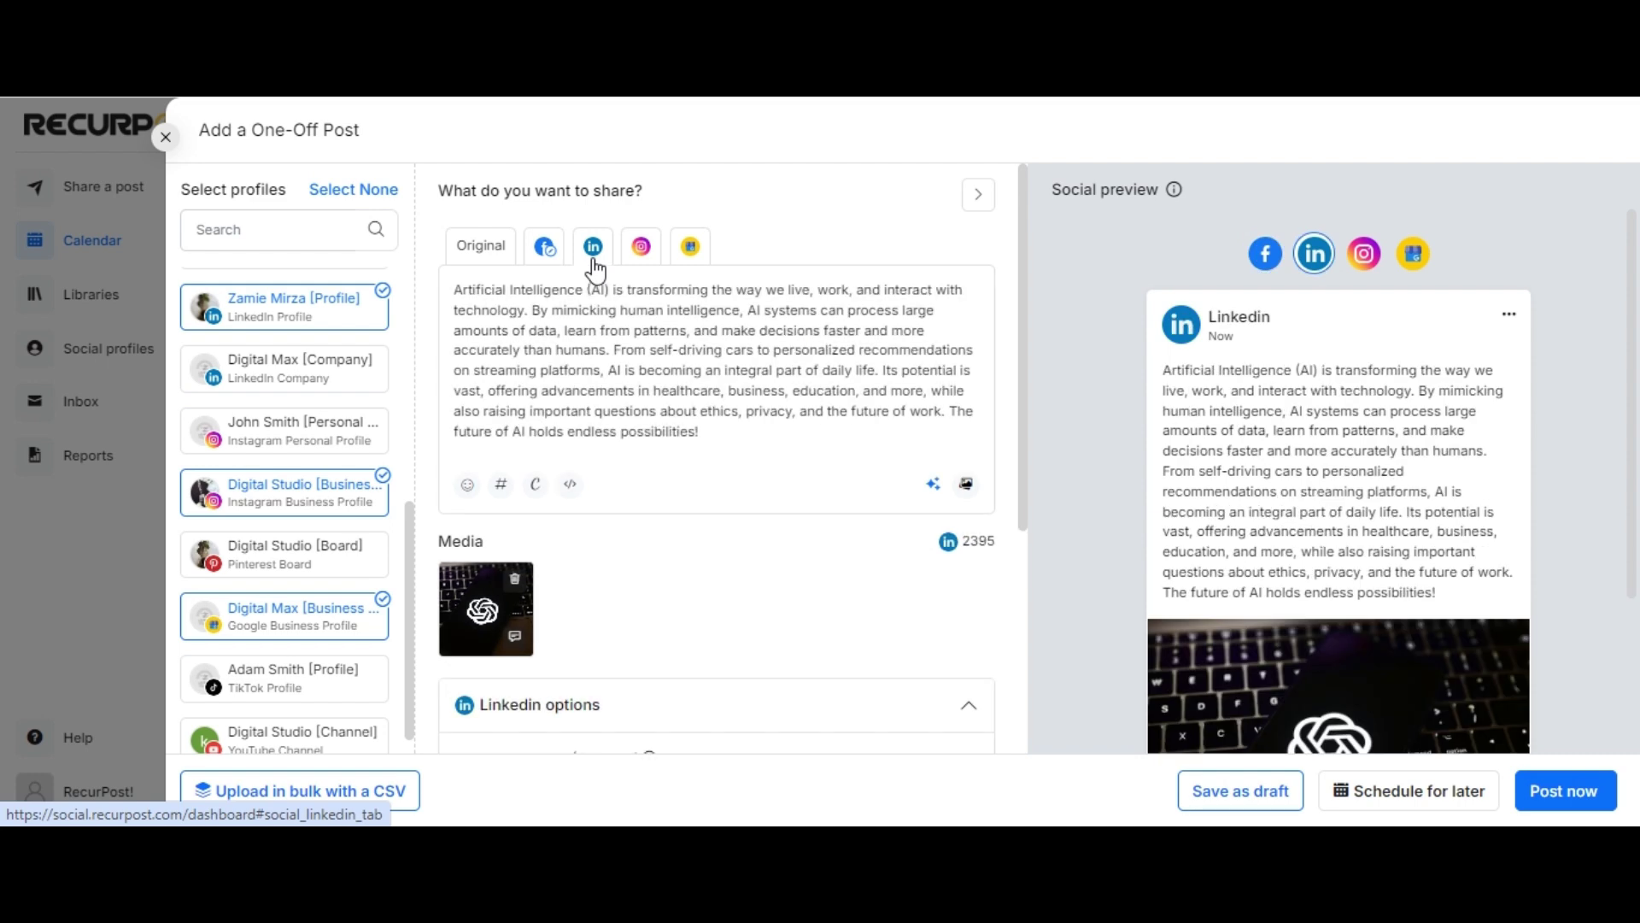
{"action": "left_click", "coordinate": [936, 488]}
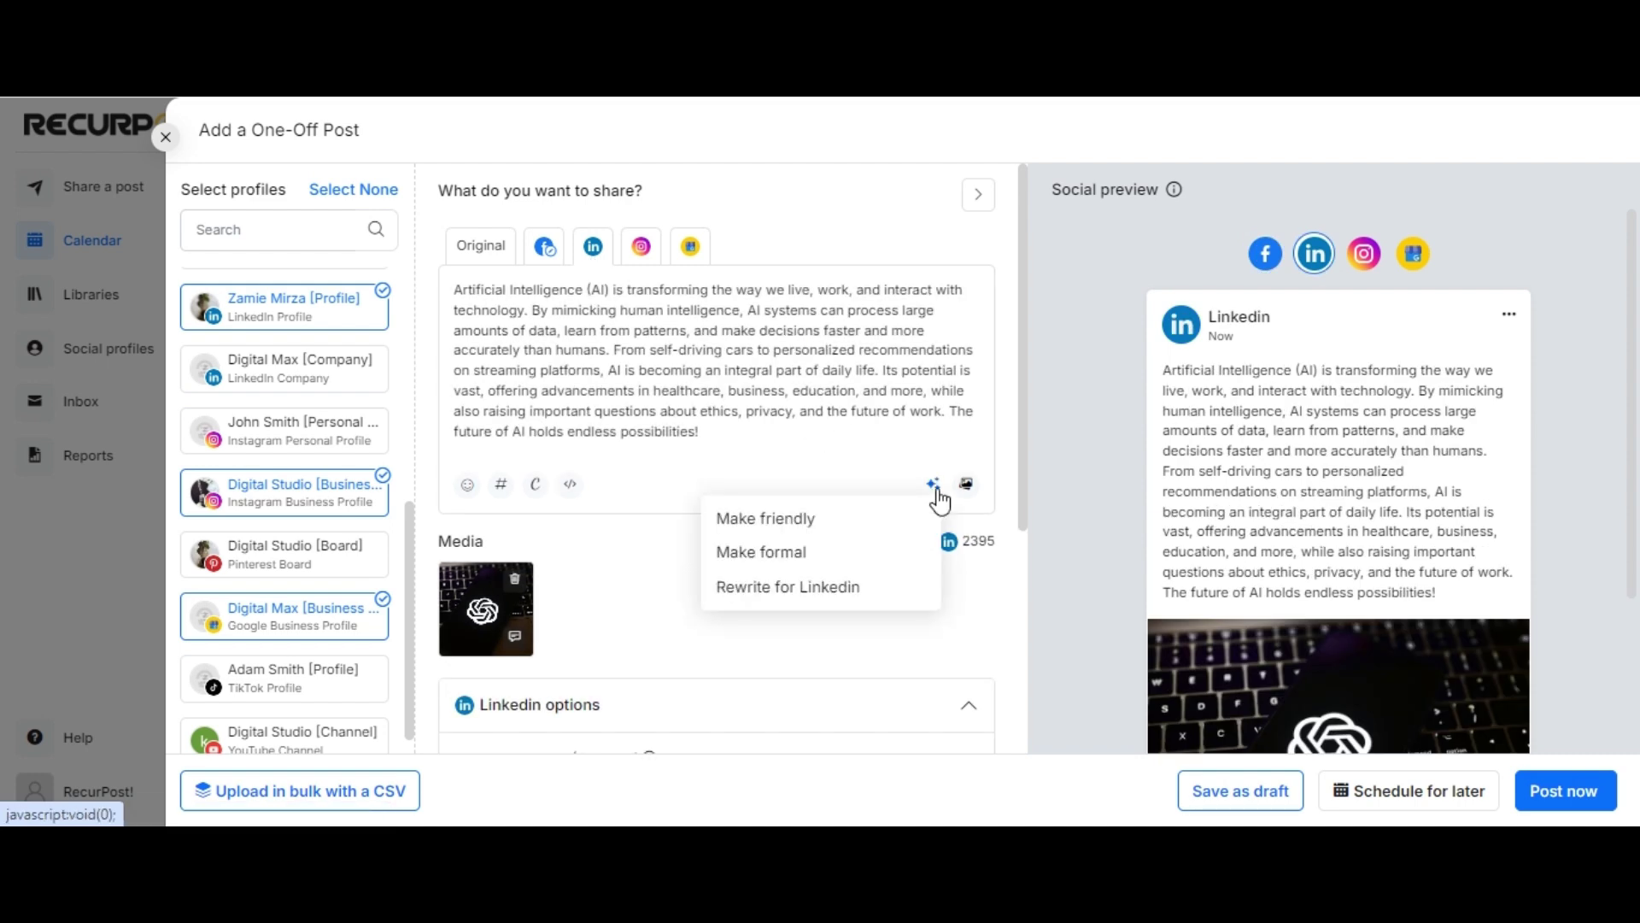
{"action": "left_click", "coordinate": [786, 557]}
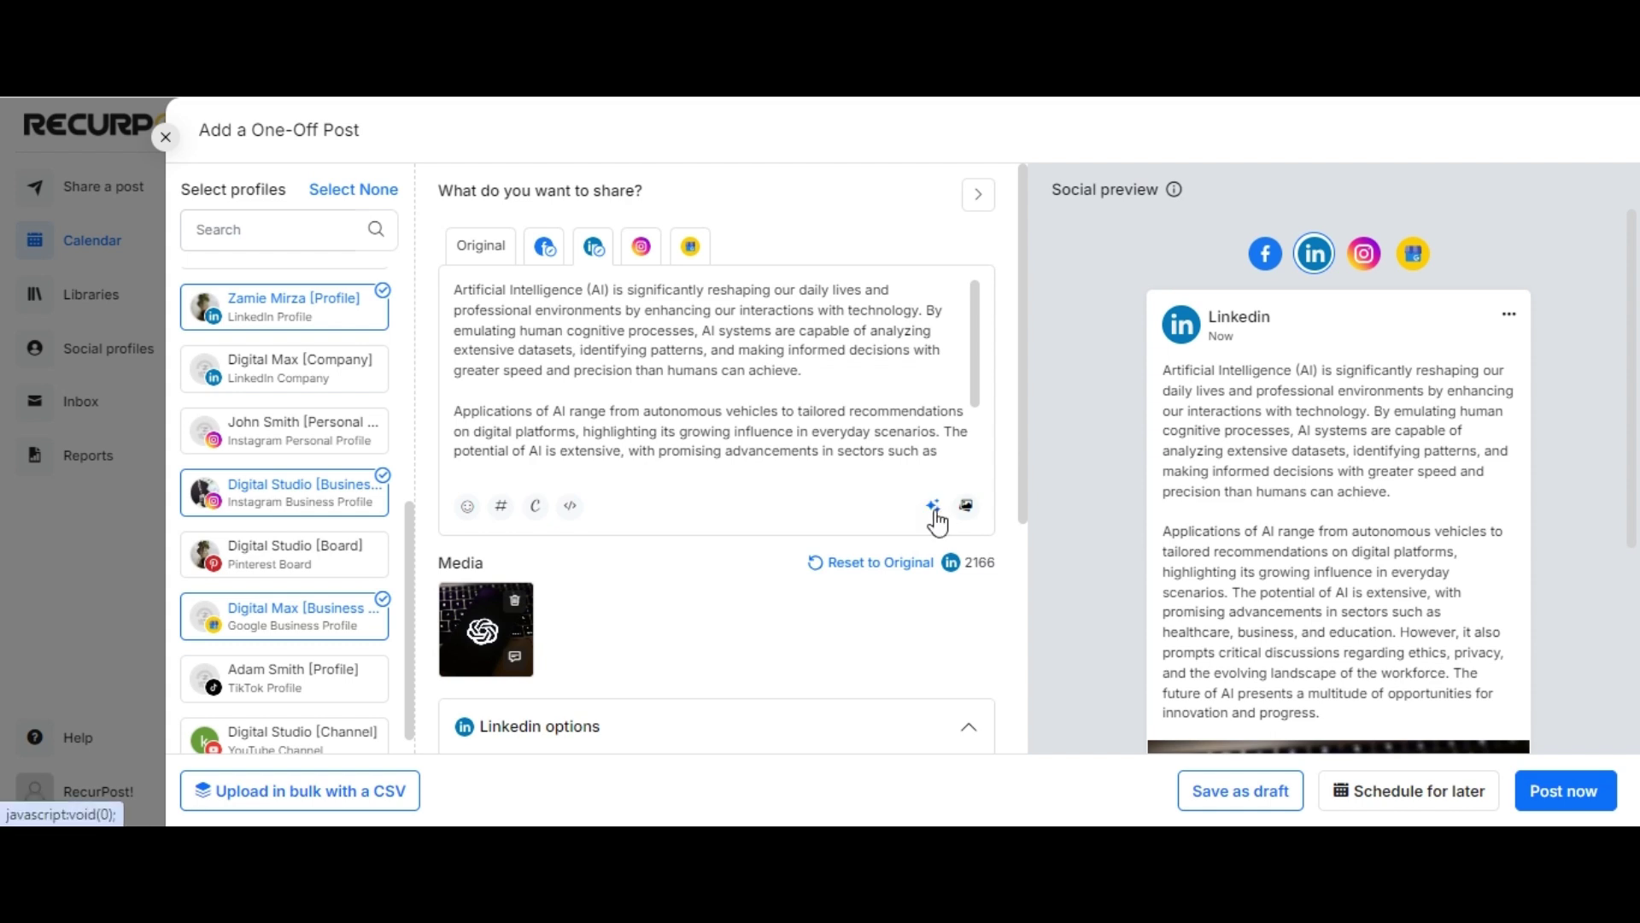
{"action": "left_click", "coordinate": [934, 508]}
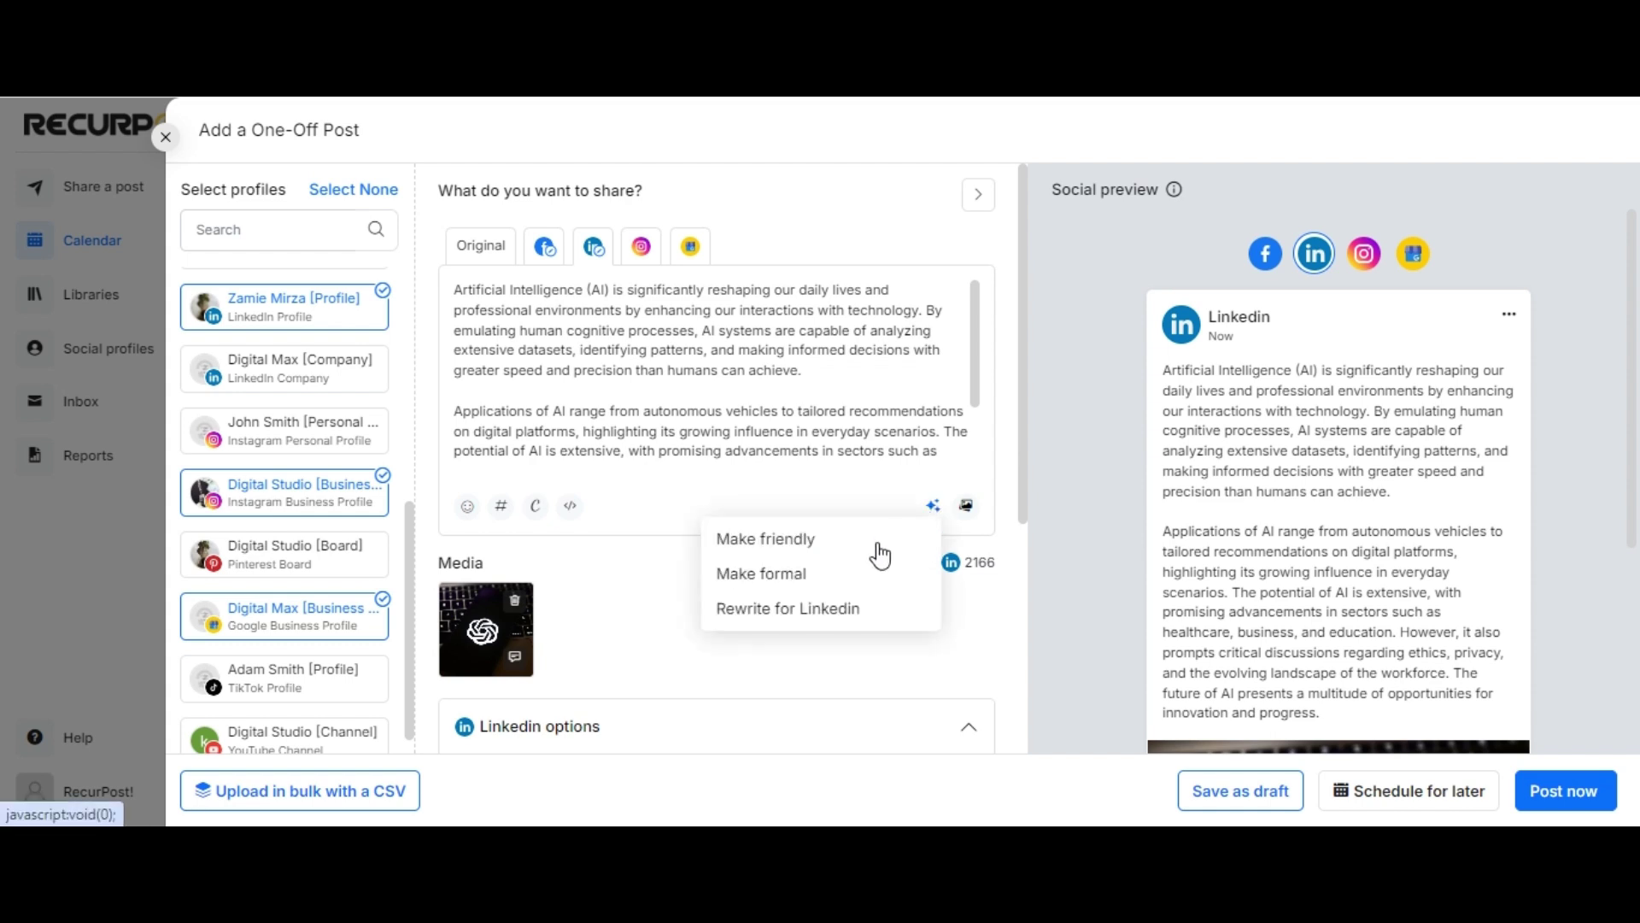
{"action": "left_click", "coordinate": [812, 609]}
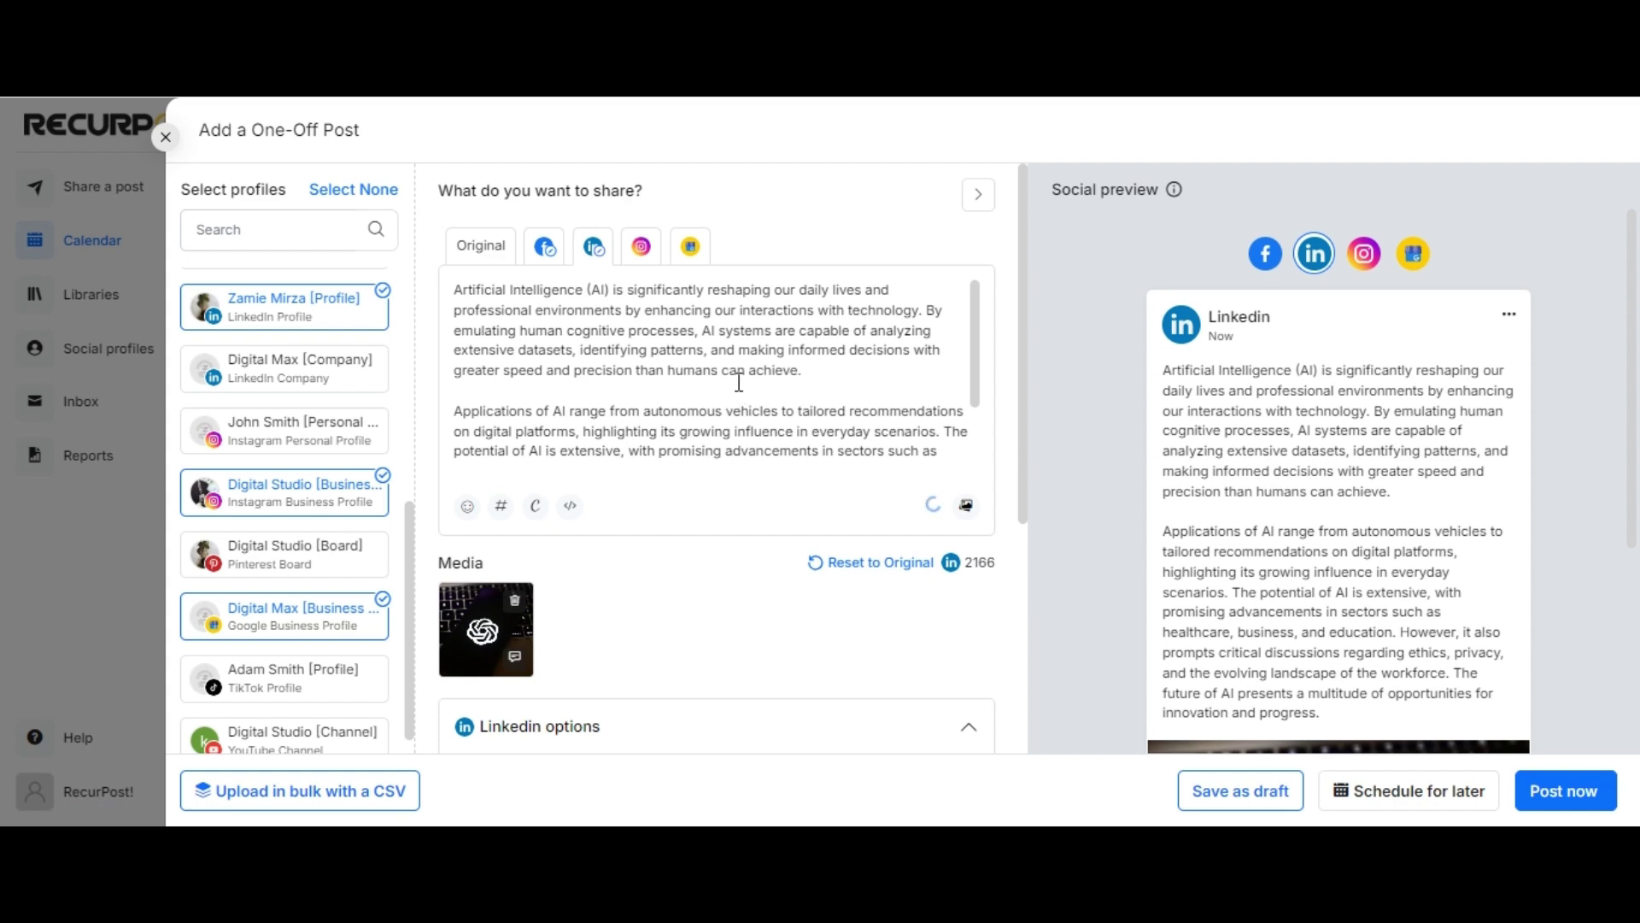
{"action": "scroll", "coordinate": [709, 340], "scroll_direction": "down", "scroll_amount": 5}
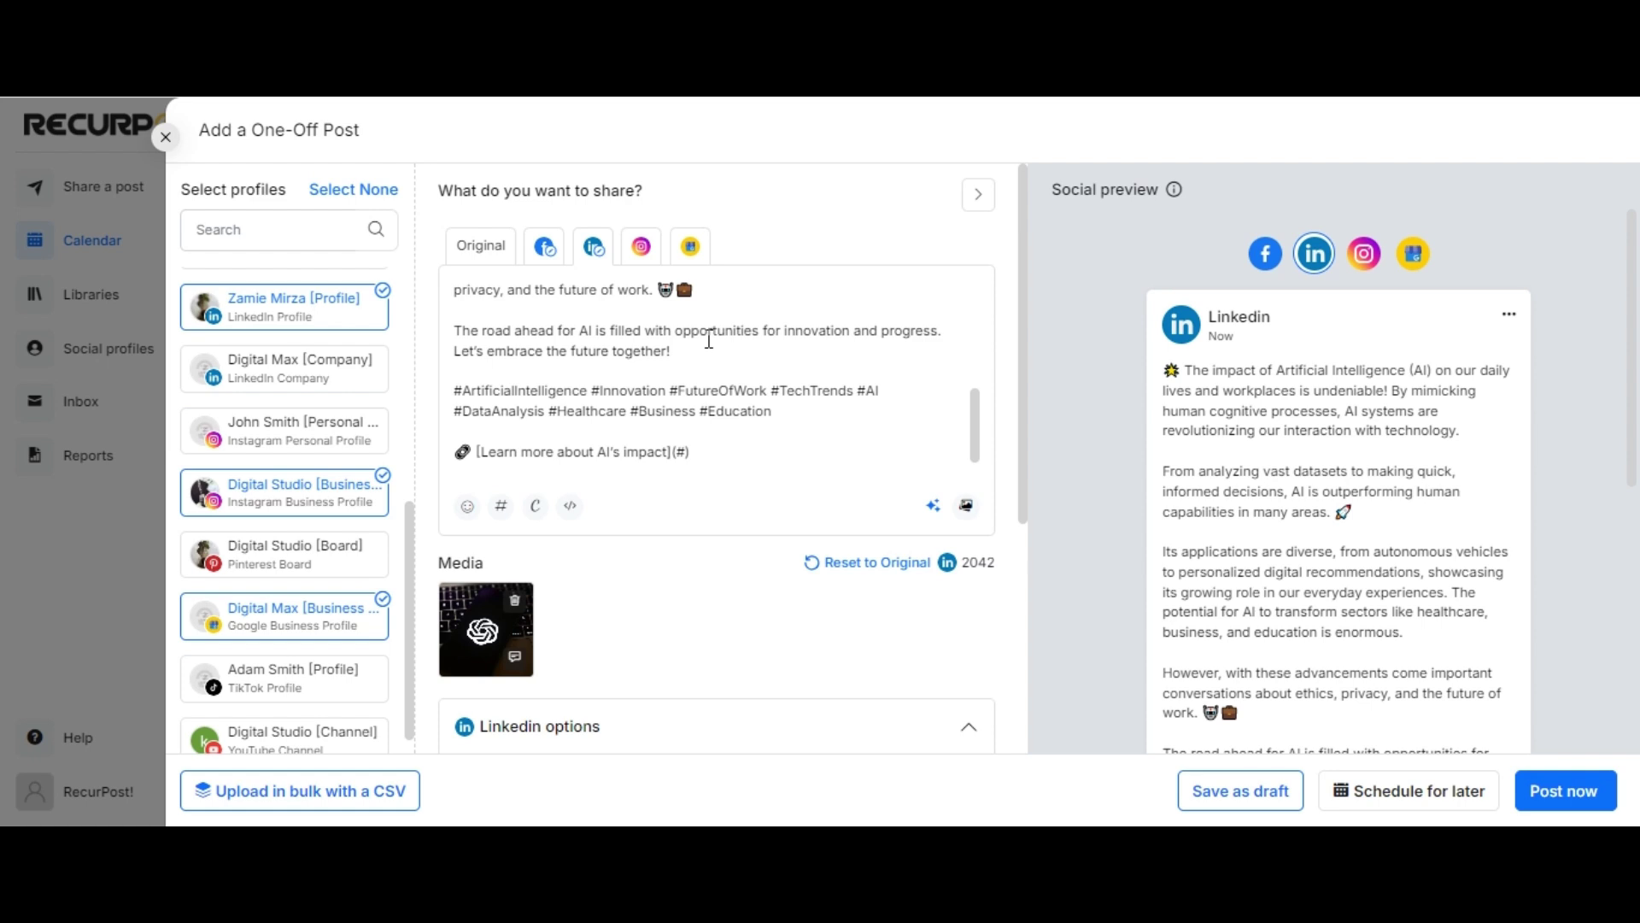
{"action": "scroll", "coordinate": [709, 340], "scroll_direction": "up", "scroll_amount": 5}
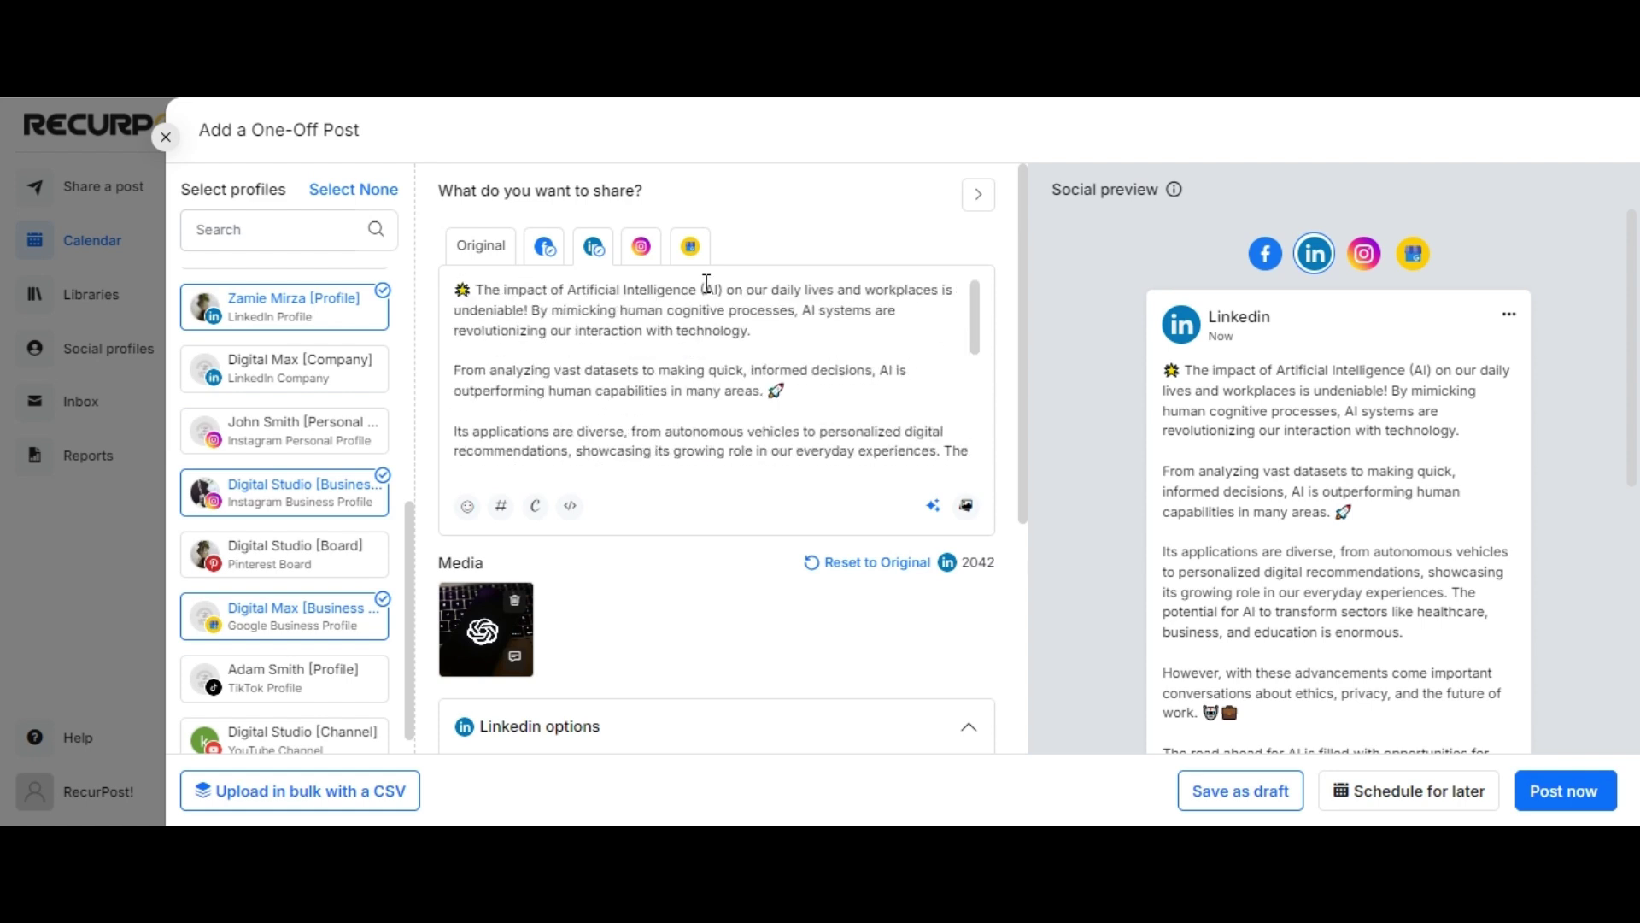
Step: Apply the AI 'Make formal' option to the Google Business Profile caption, now 679 characters
{"action": "left_click", "coordinate": [641, 250]}
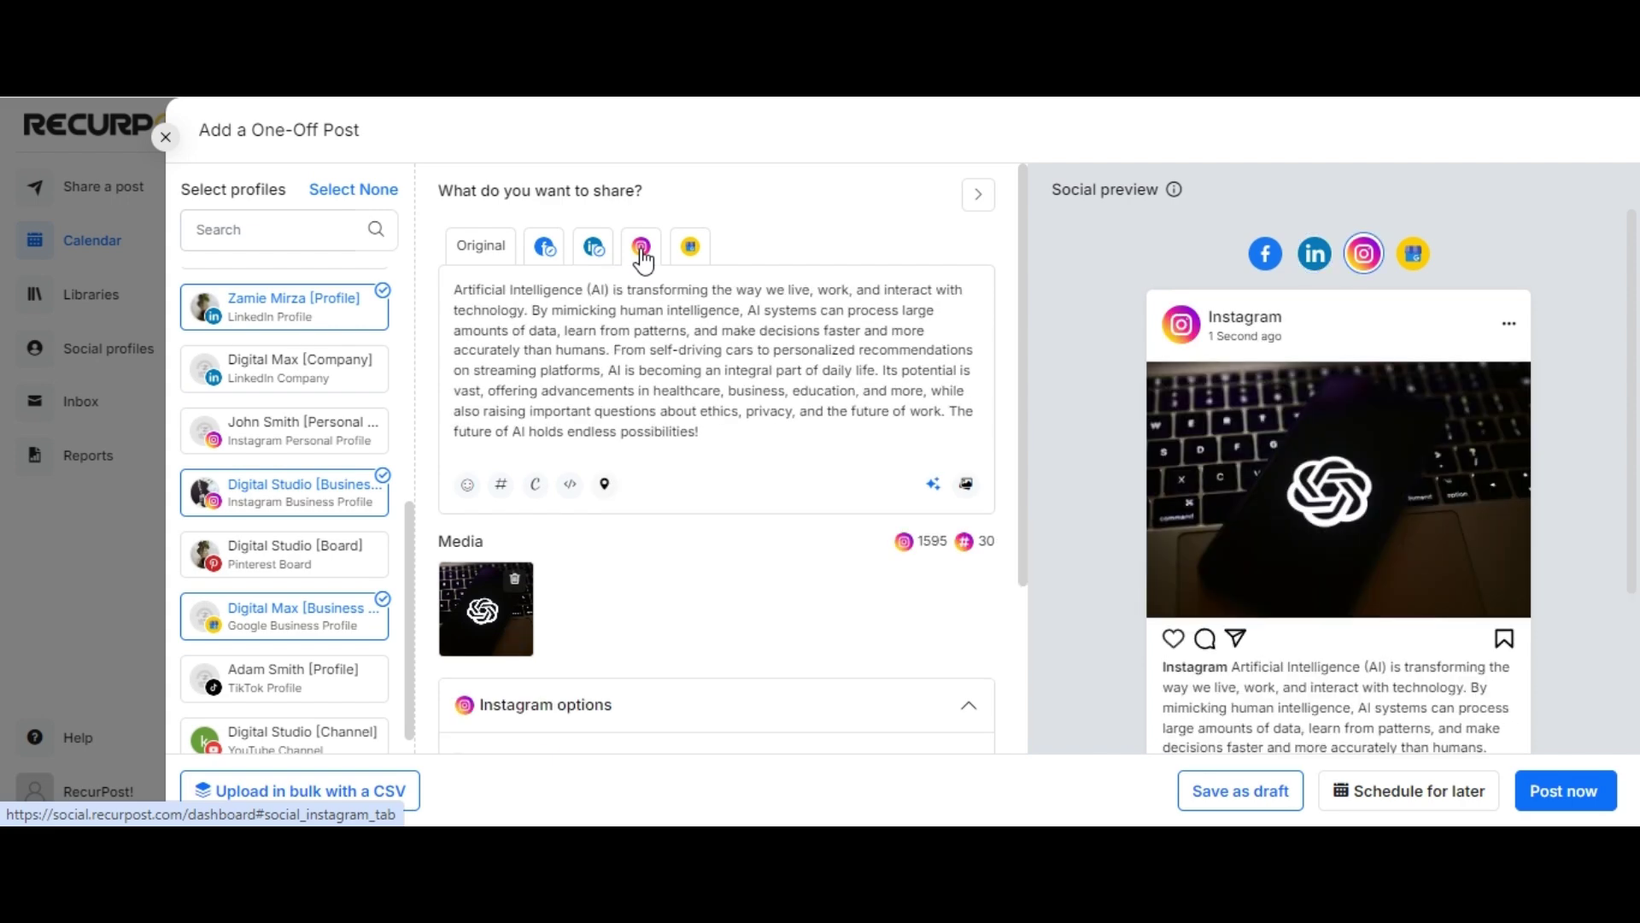
{"action": "left_click", "coordinate": [692, 250]}
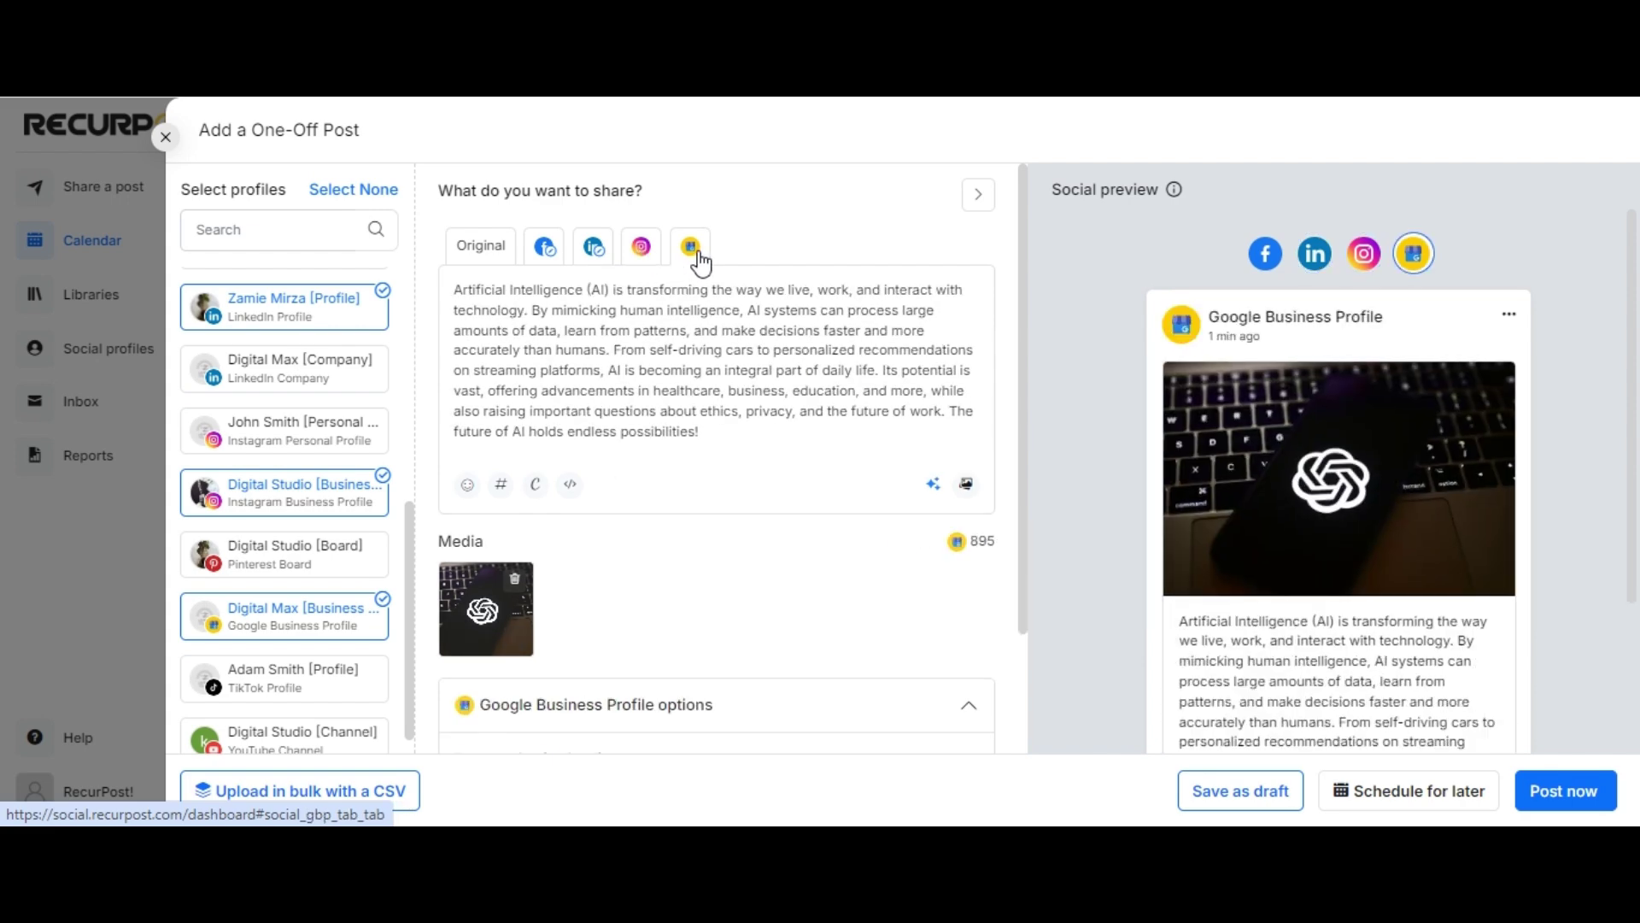
{"action": "left_click", "coordinate": [933, 485]}
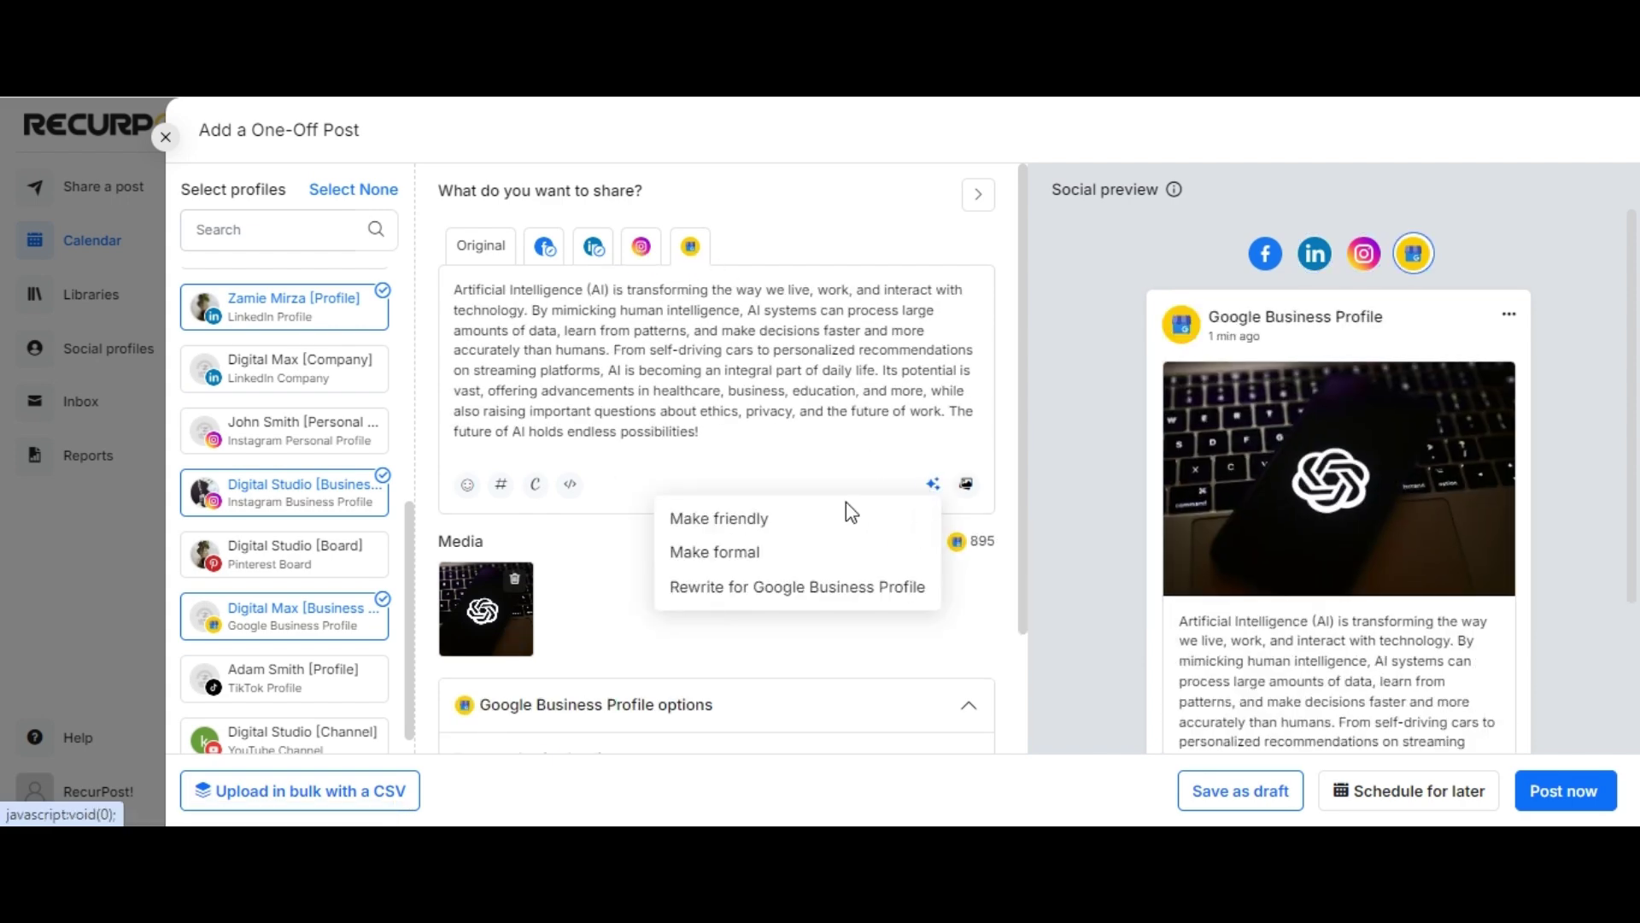
{"action": "left_click", "coordinate": [737, 551]}
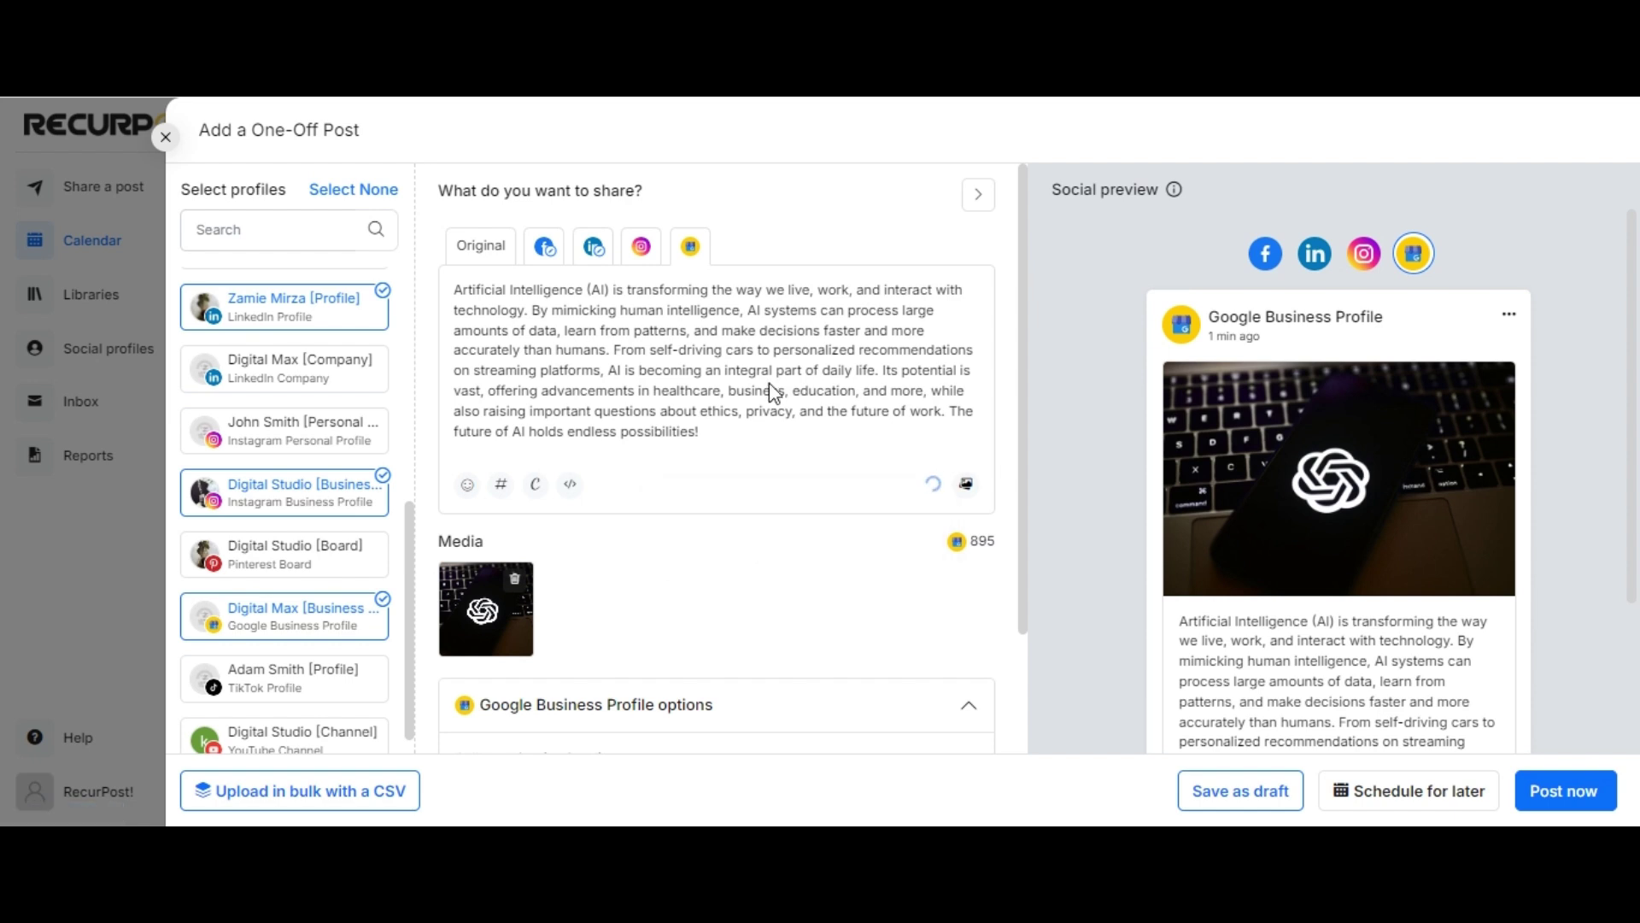
{"action": "scroll", "coordinate": [772, 382], "scroll_direction": "down", "scroll_amount": 2}
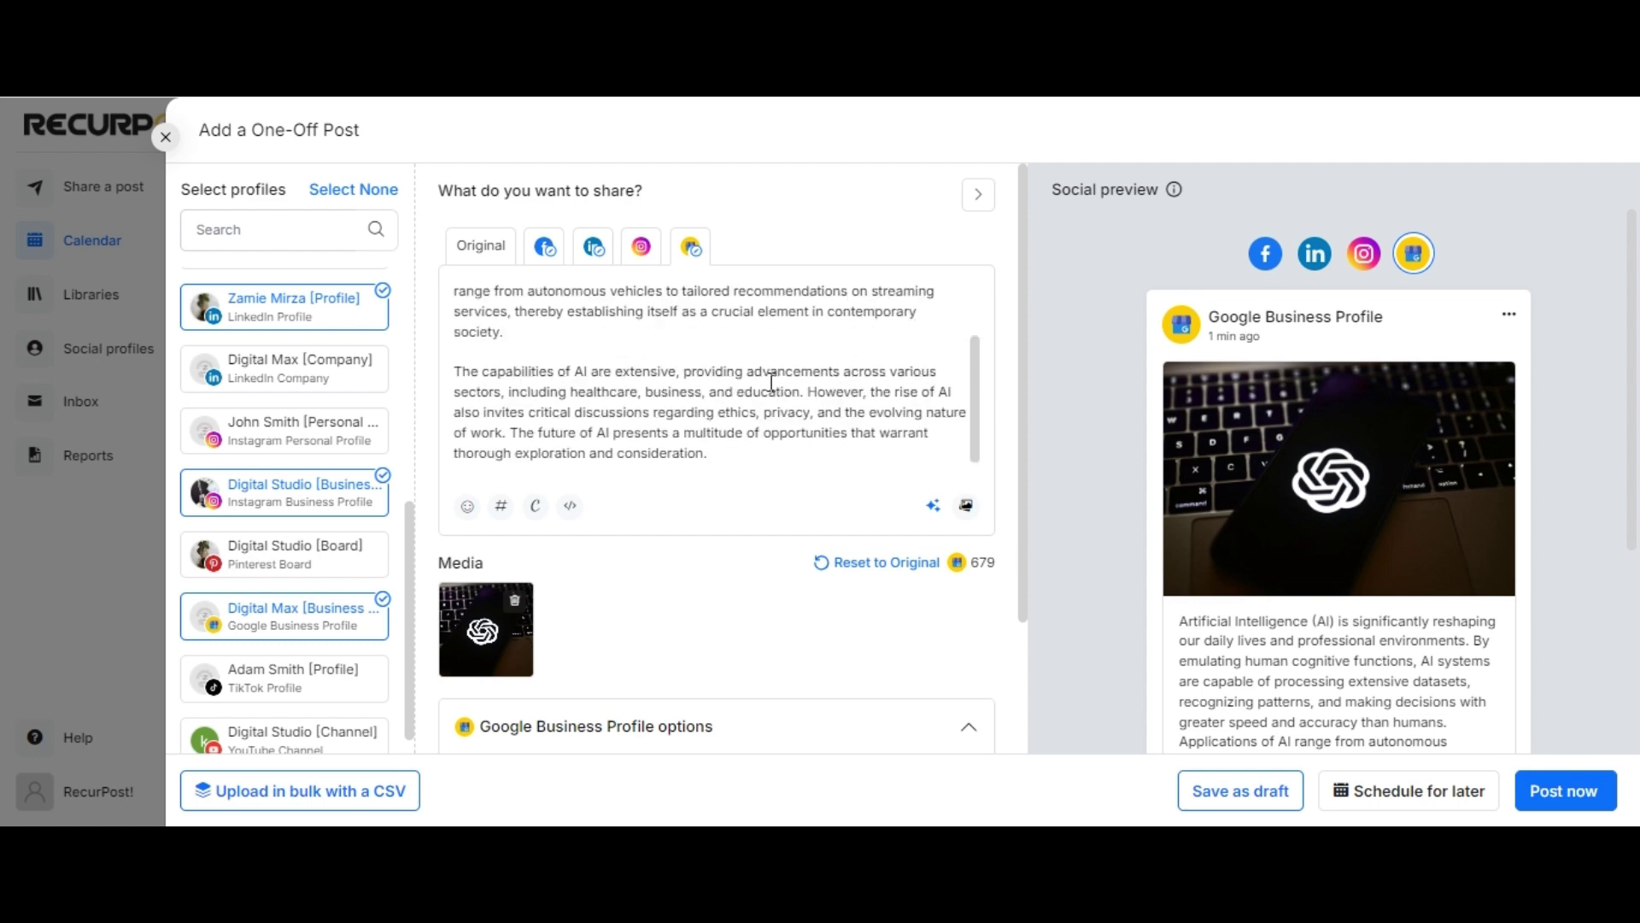
{"action": "scroll", "coordinate": [772, 382], "scroll_direction": "up", "scroll_amount": 2}
{"action": "scroll", "coordinate": [771, 382], "scroll_direction": "down", "scroll_amount": 2}
Step: Cancel the 'Schedule for later' date picker and close the One-Off Post dialog unscheduled
{"action": "scroll", "coordinate": [1144, 560], "scroll_direction": "down", "scroll_amount": 5}
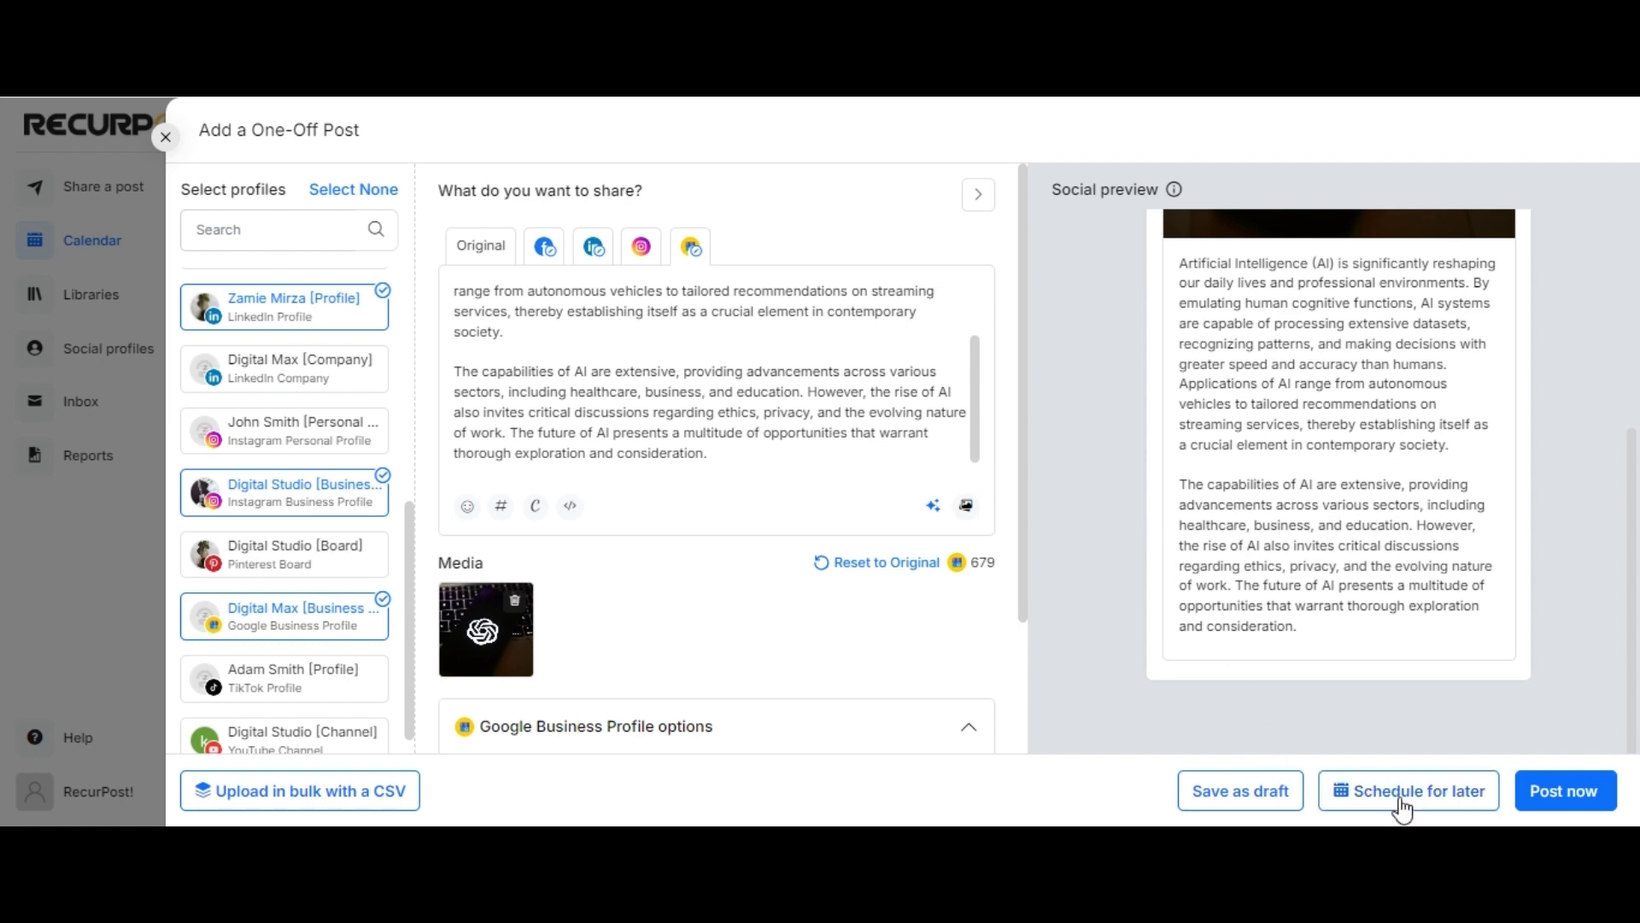
{"action": "left_click", "coordinate": [1403, 803]}
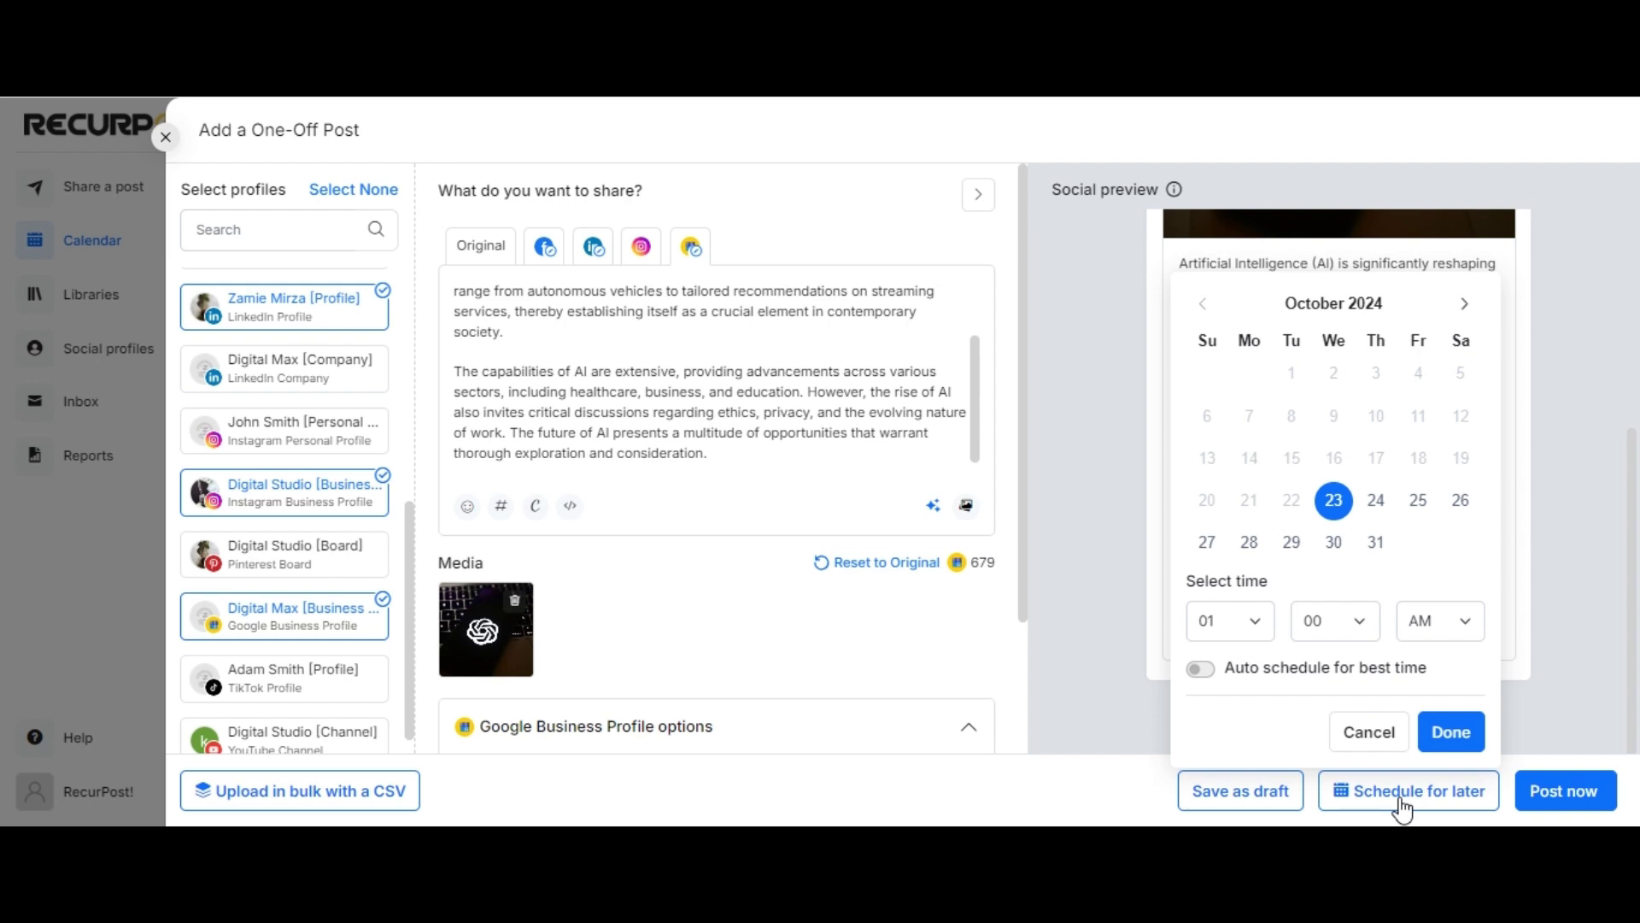
{"action": "left_click", "coordinate": [1402, 803]}
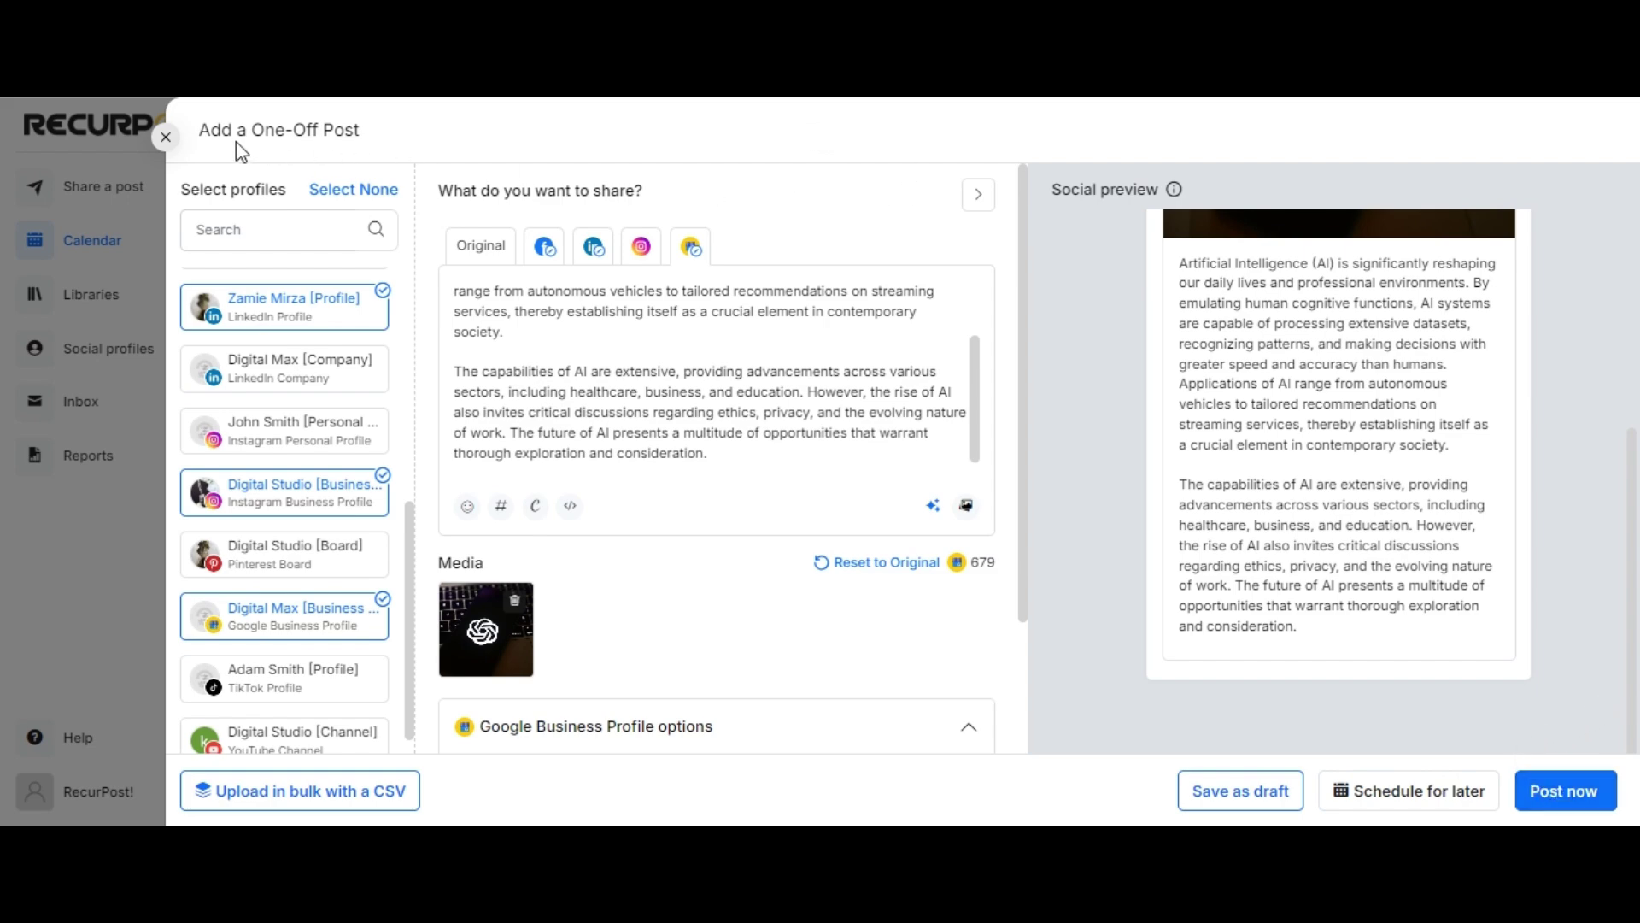
{"action": "left_click", "coordinate": [165, 138]}
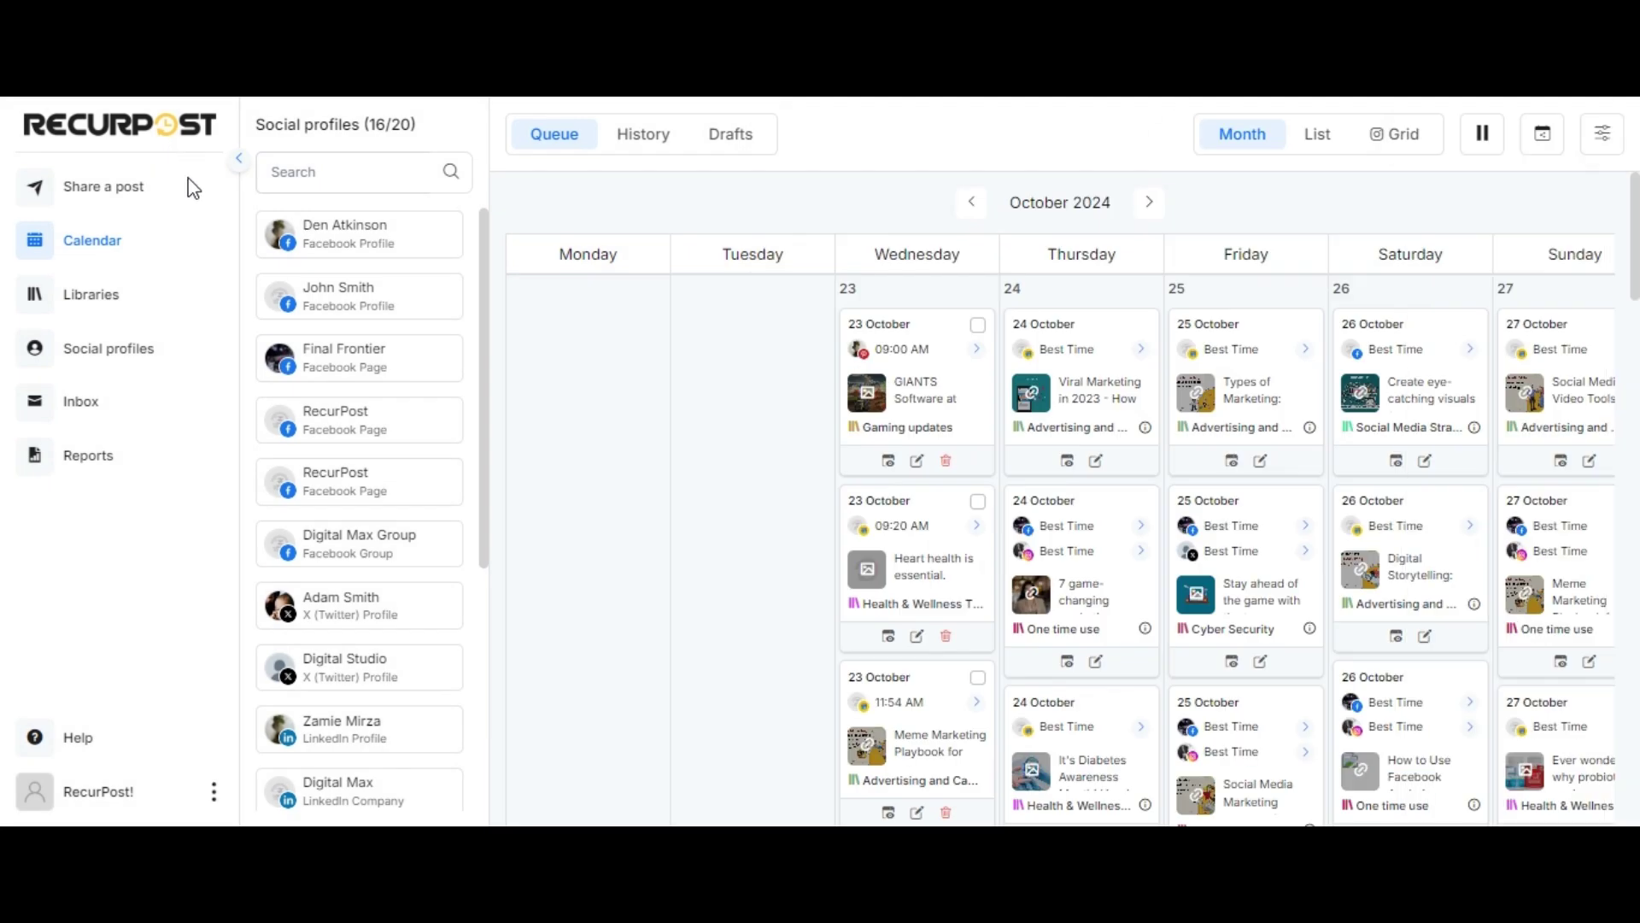
Step: Go to Libraries and add a new recurring post to the Daily Post Ai library
{"action": "left_click", "coordinate": [102, 311]}
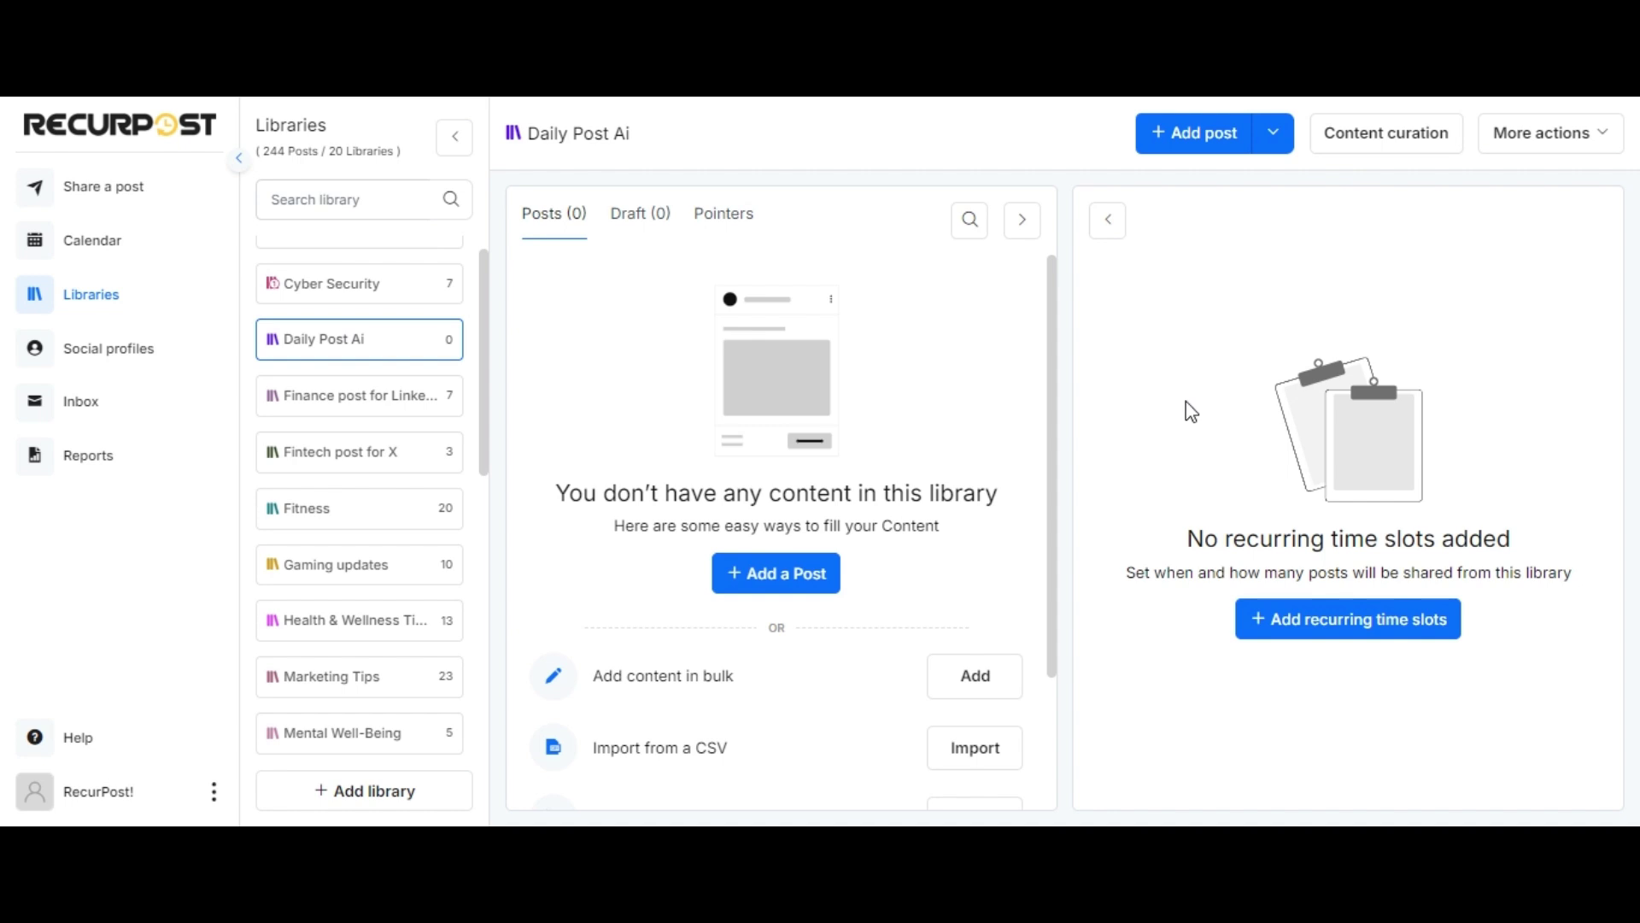
{"action": "left_click", "coordinate": [768, 573]}
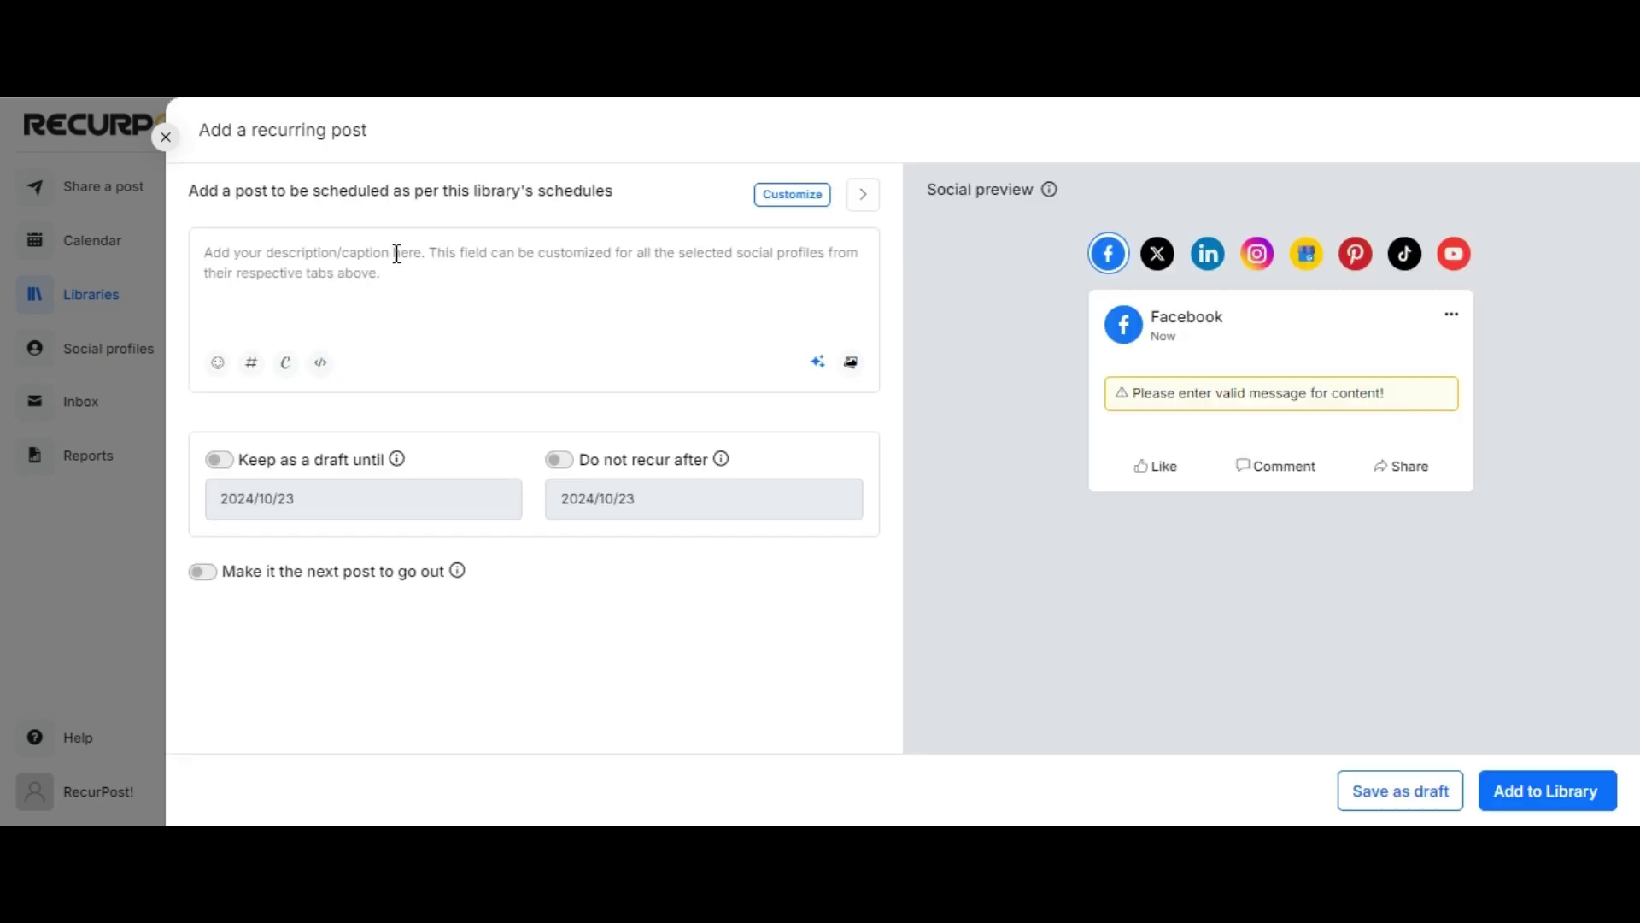
Step: Paste the AI paragraph into the recurring post's description
{"action": "right_click", "coordinate": [398, 260]}
{"action": "left_click", "coordinate": [378, 257]}
{"action": "right_click", "coordinate": [379, 260]}
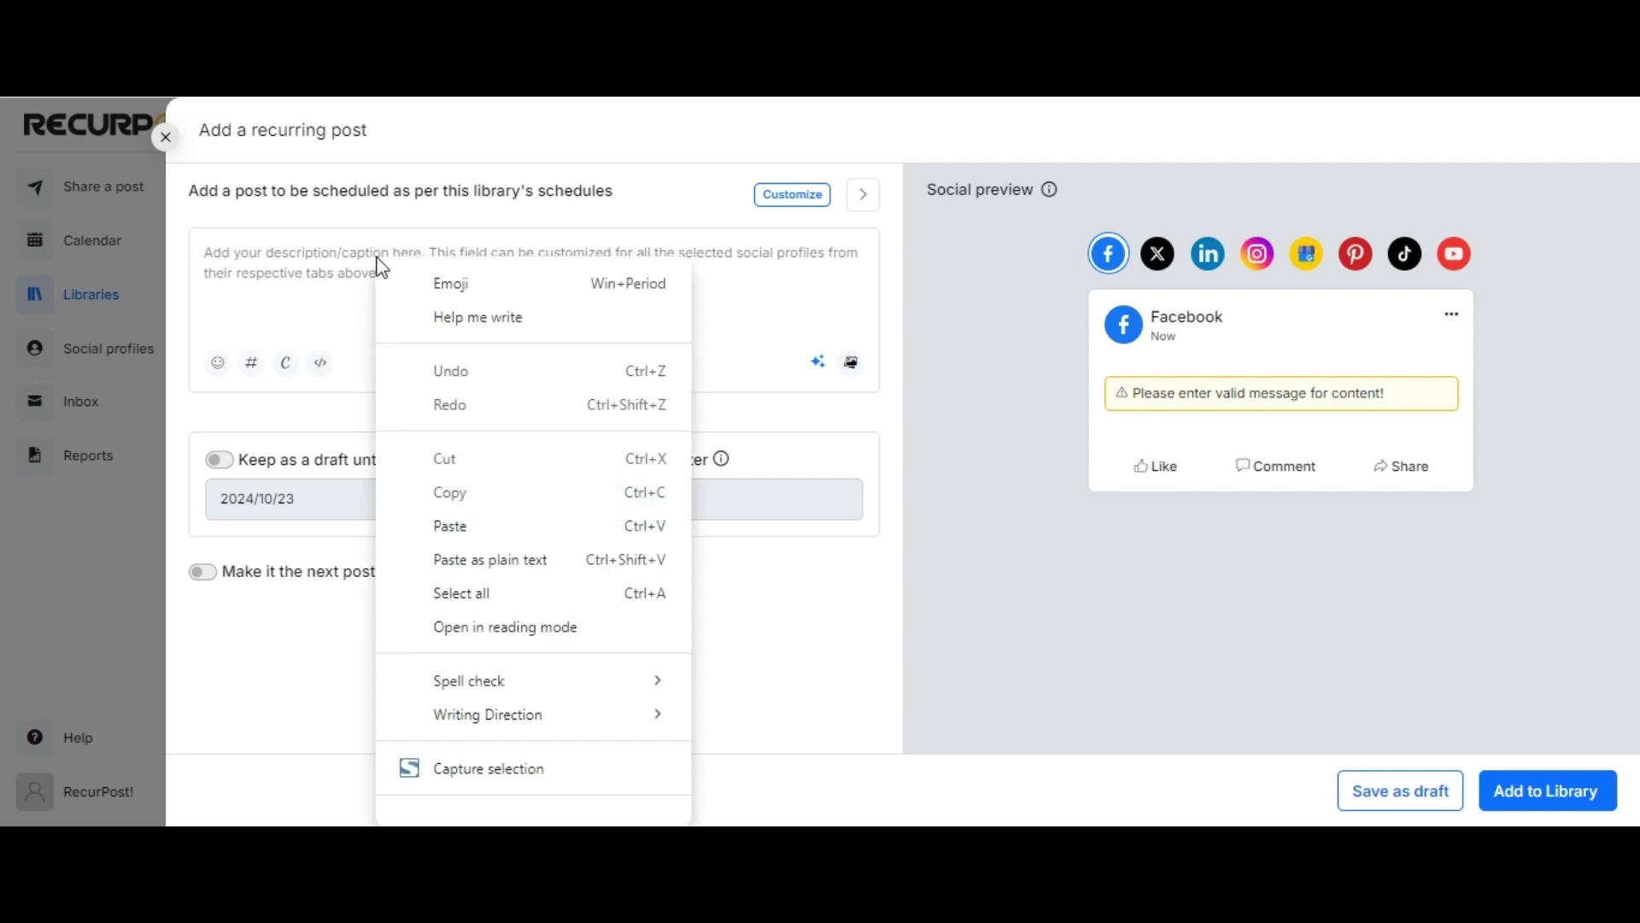
{"action": "left_click", "coordinate": [431, 524]}
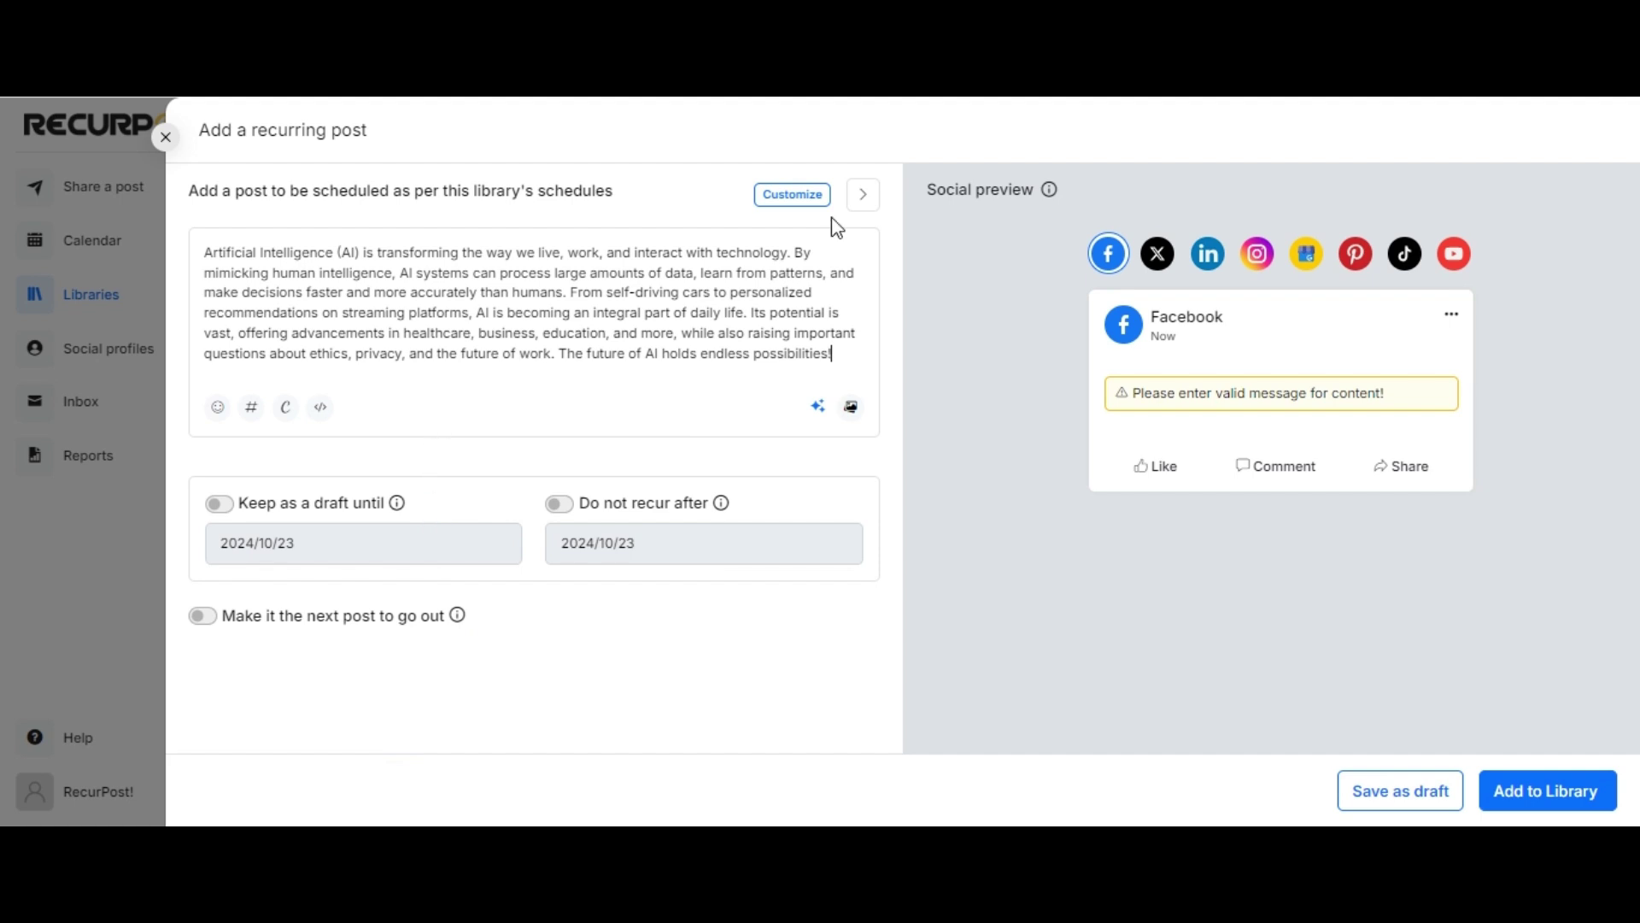
Step: Turn on per-network captions and make the Facebook version friendly with AI
{"action": "left_click", "coordinate": [798, 207]}
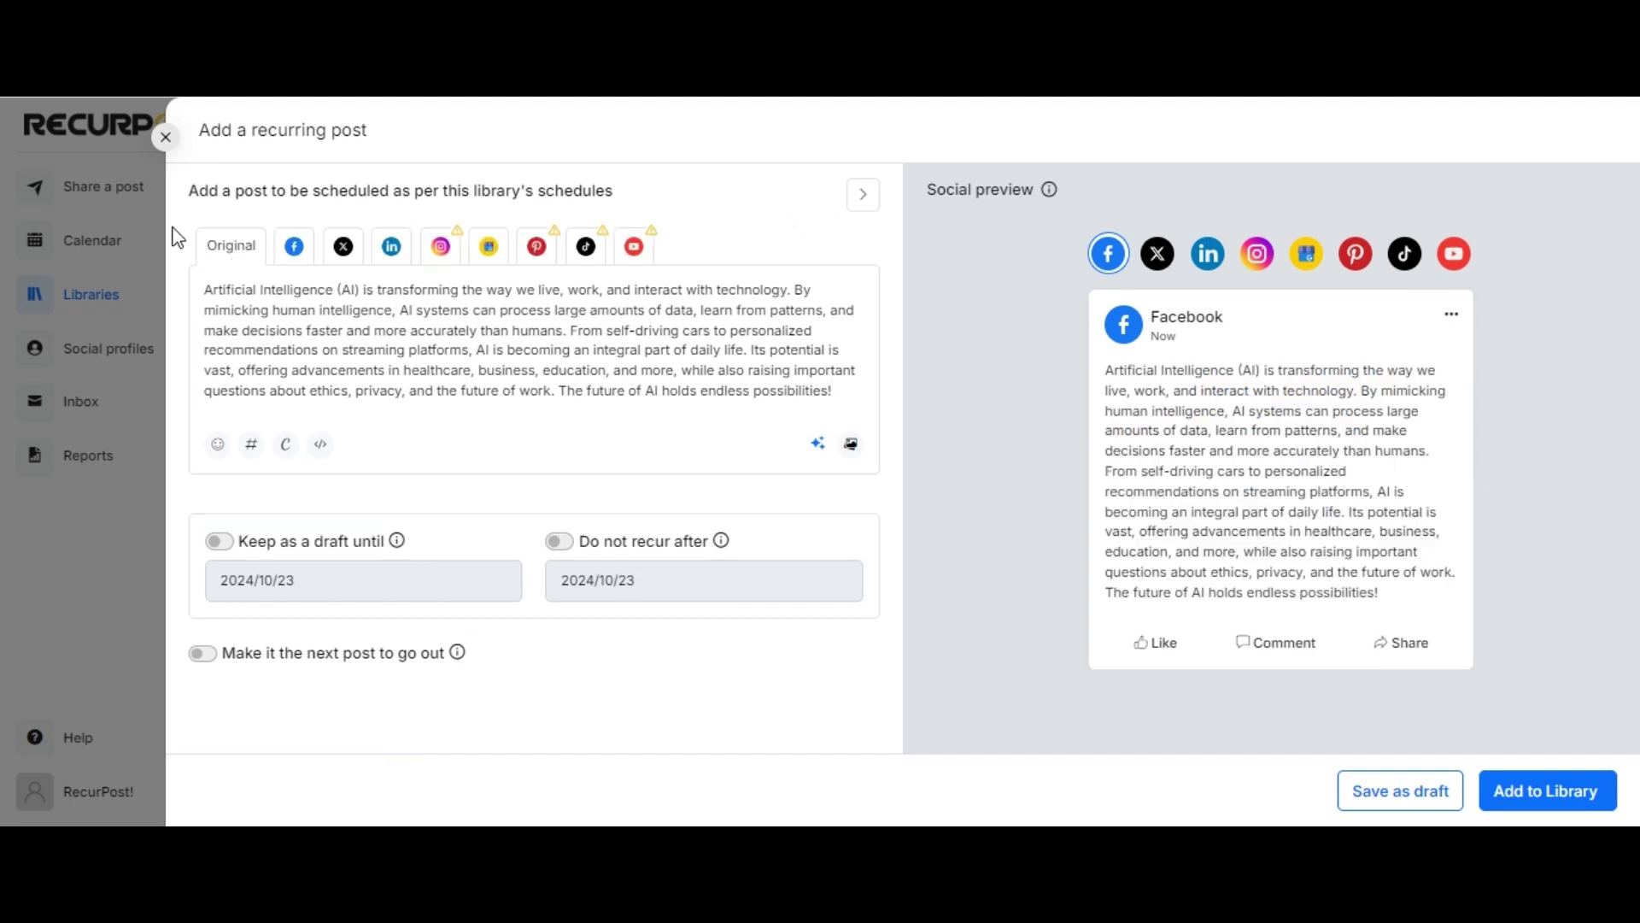
{"action": "left_click", "coordinate": [301, 254]}
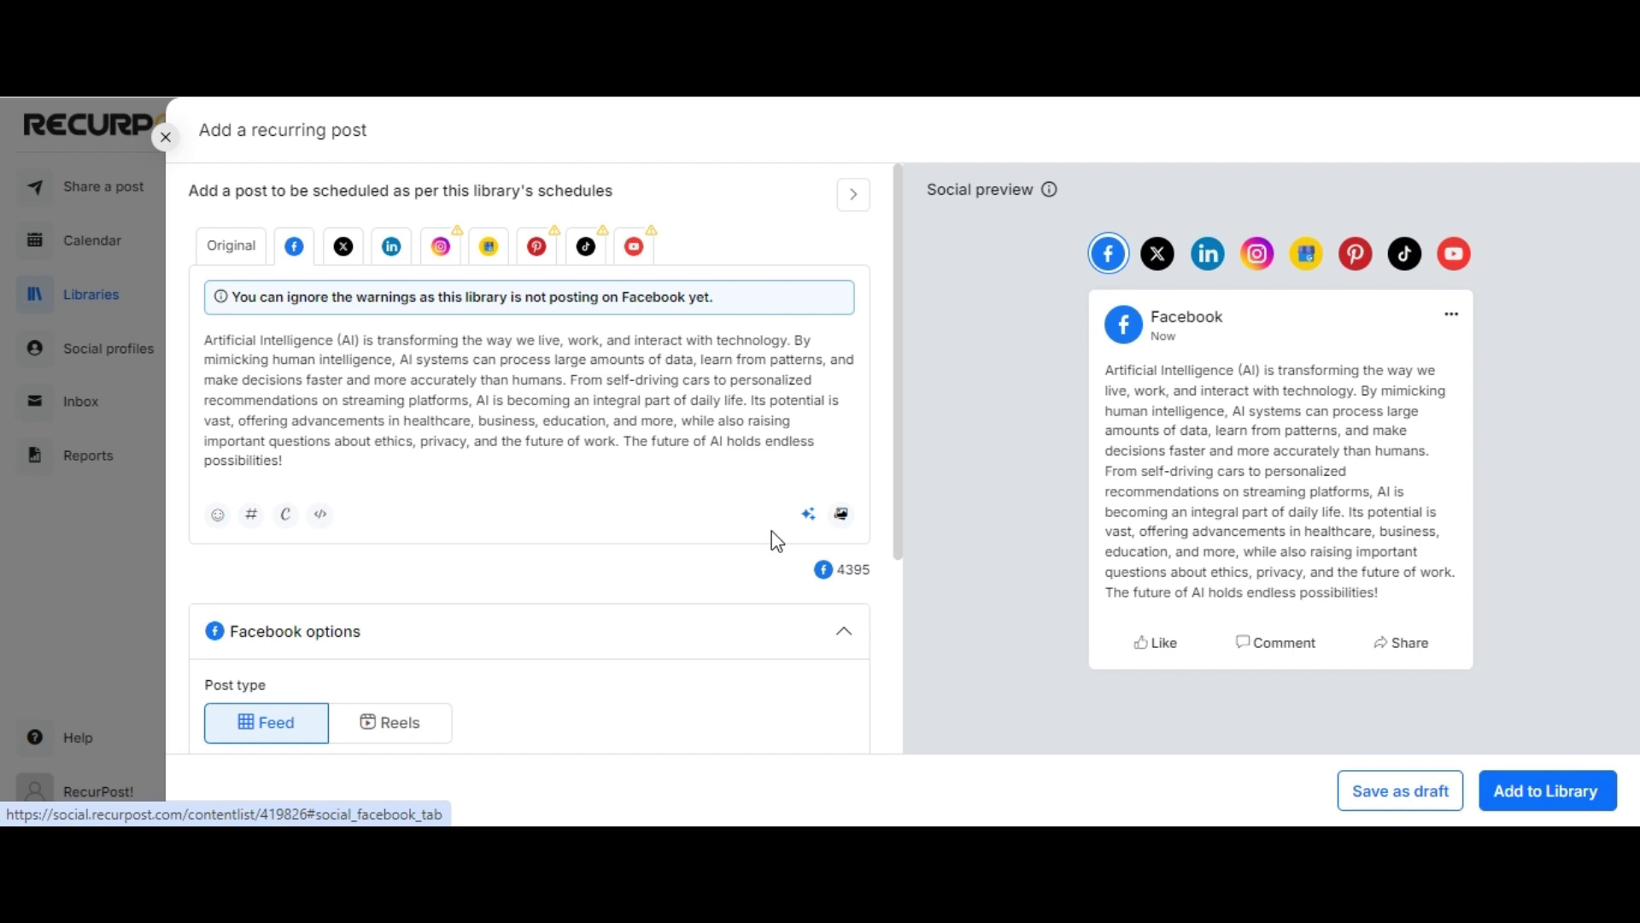
{"action": "left_click", "coordinate": [808, 514]}
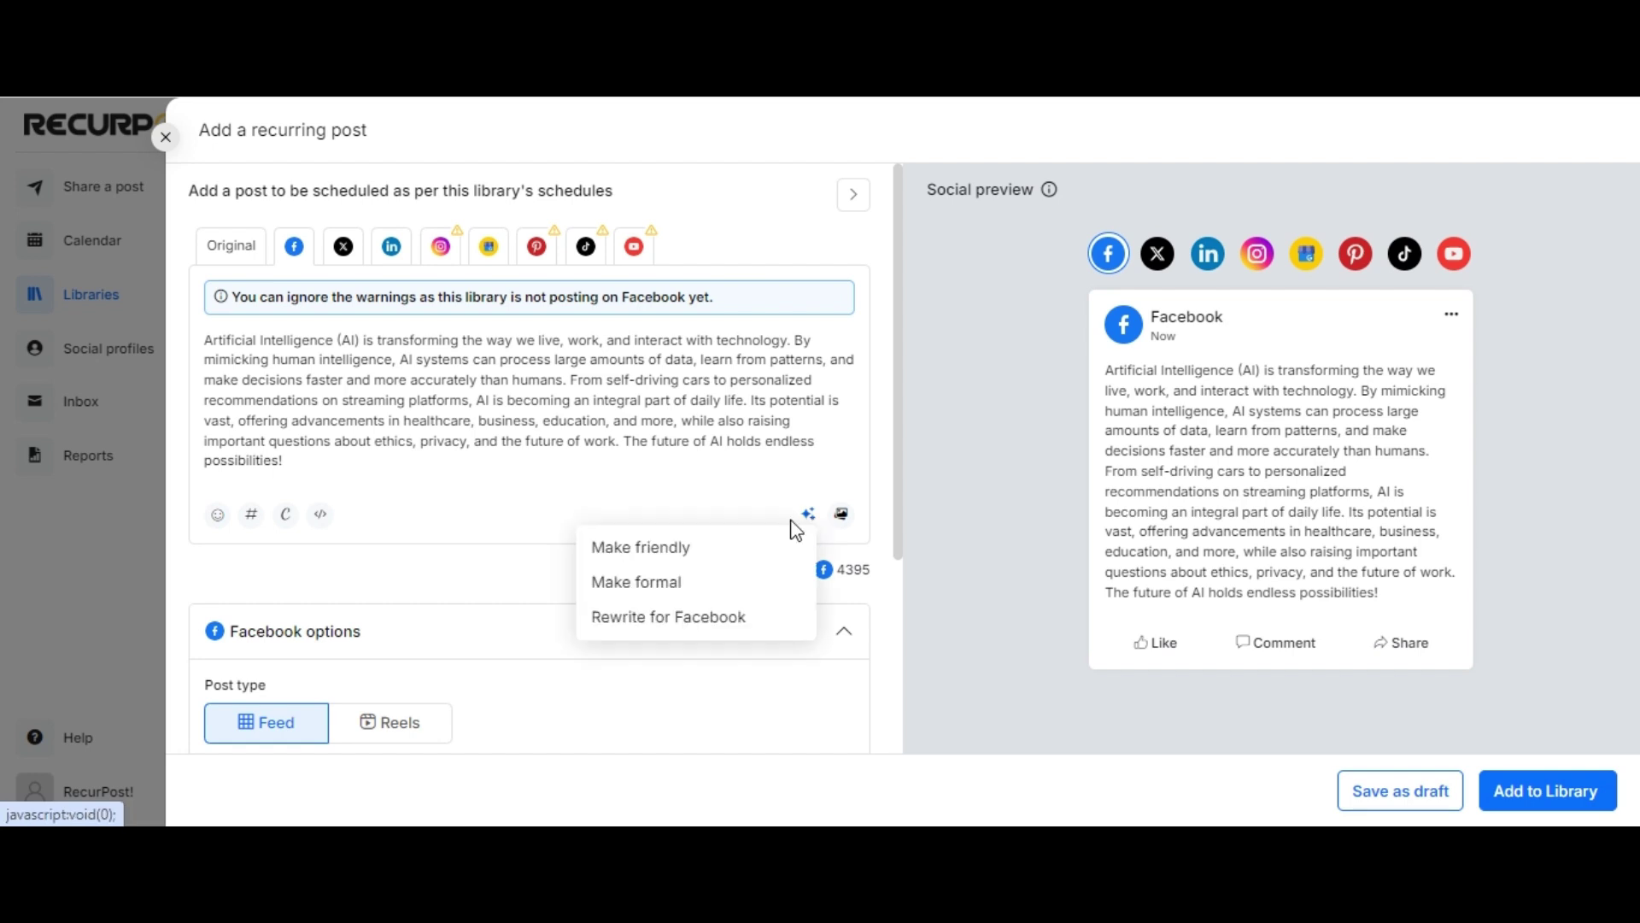
{"action": "left_click", "coordinate": [681, 556]}
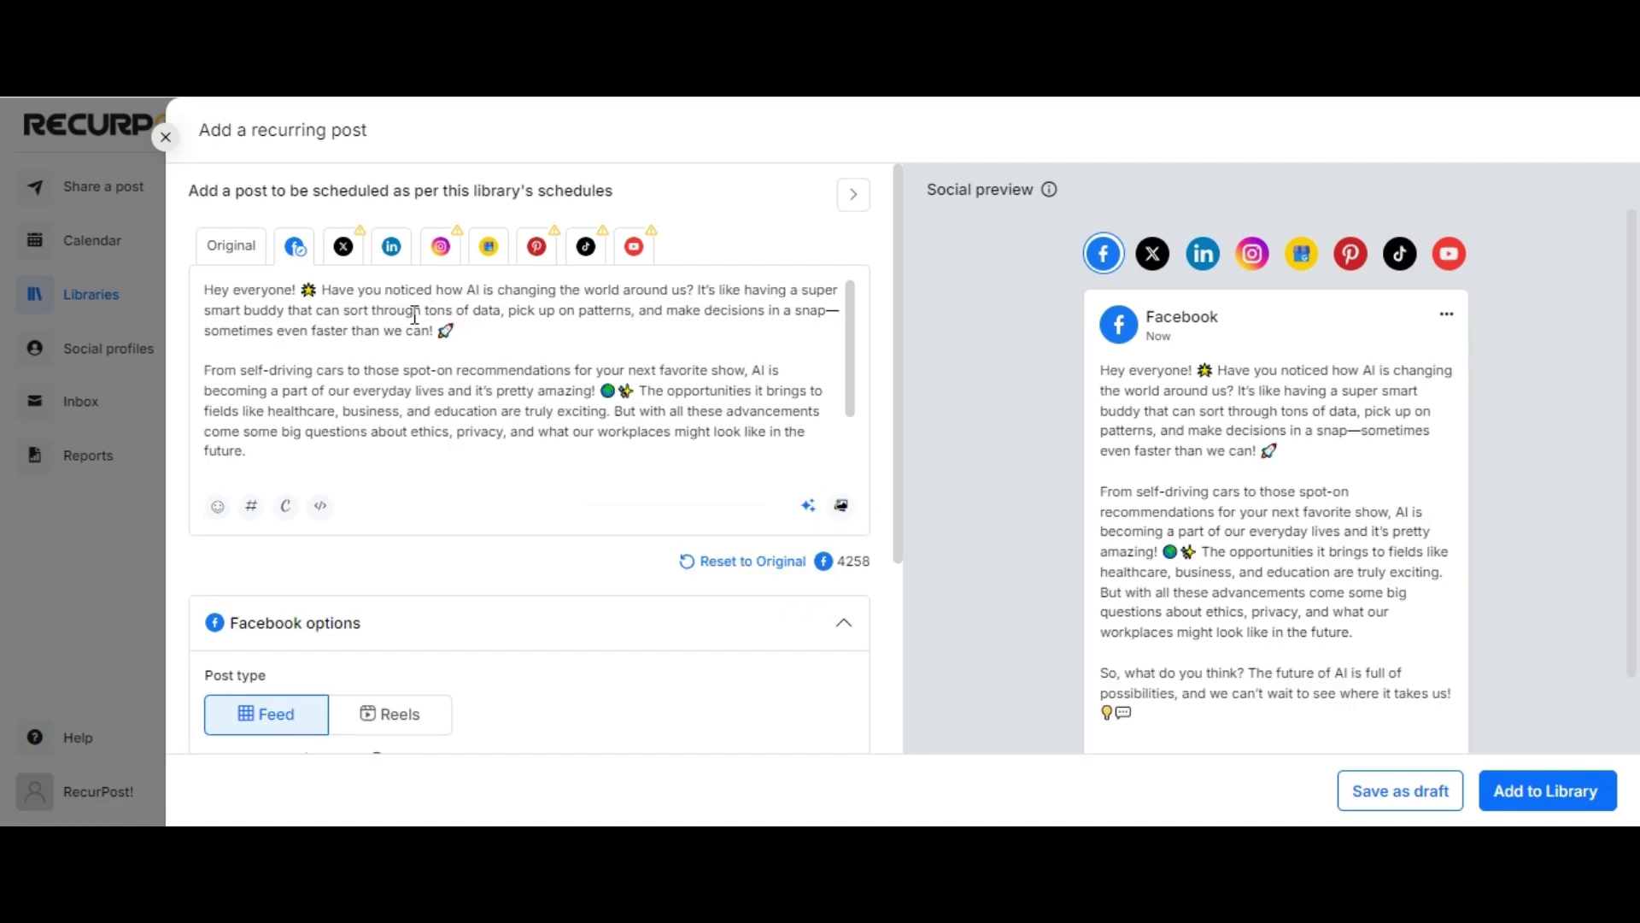
Step: Make the LinkedIn version formal with AI, then return to the Original caption
{"action": "left_click", "coordinate": [396, 260]}
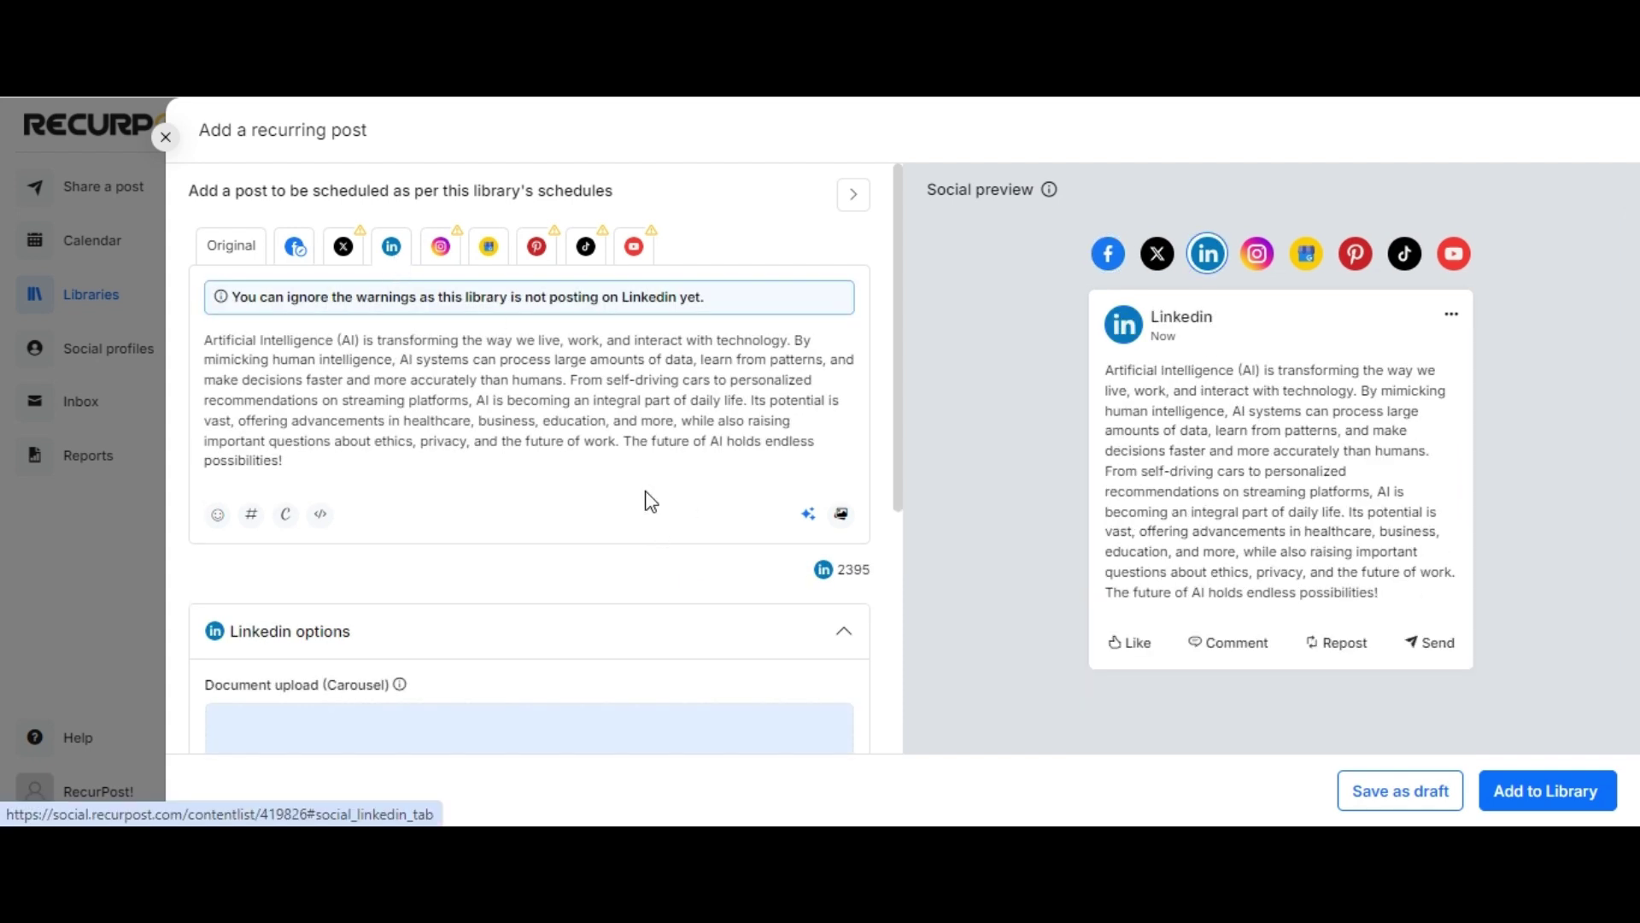
{"action": "left_click", "coordinate": [808, 514]}
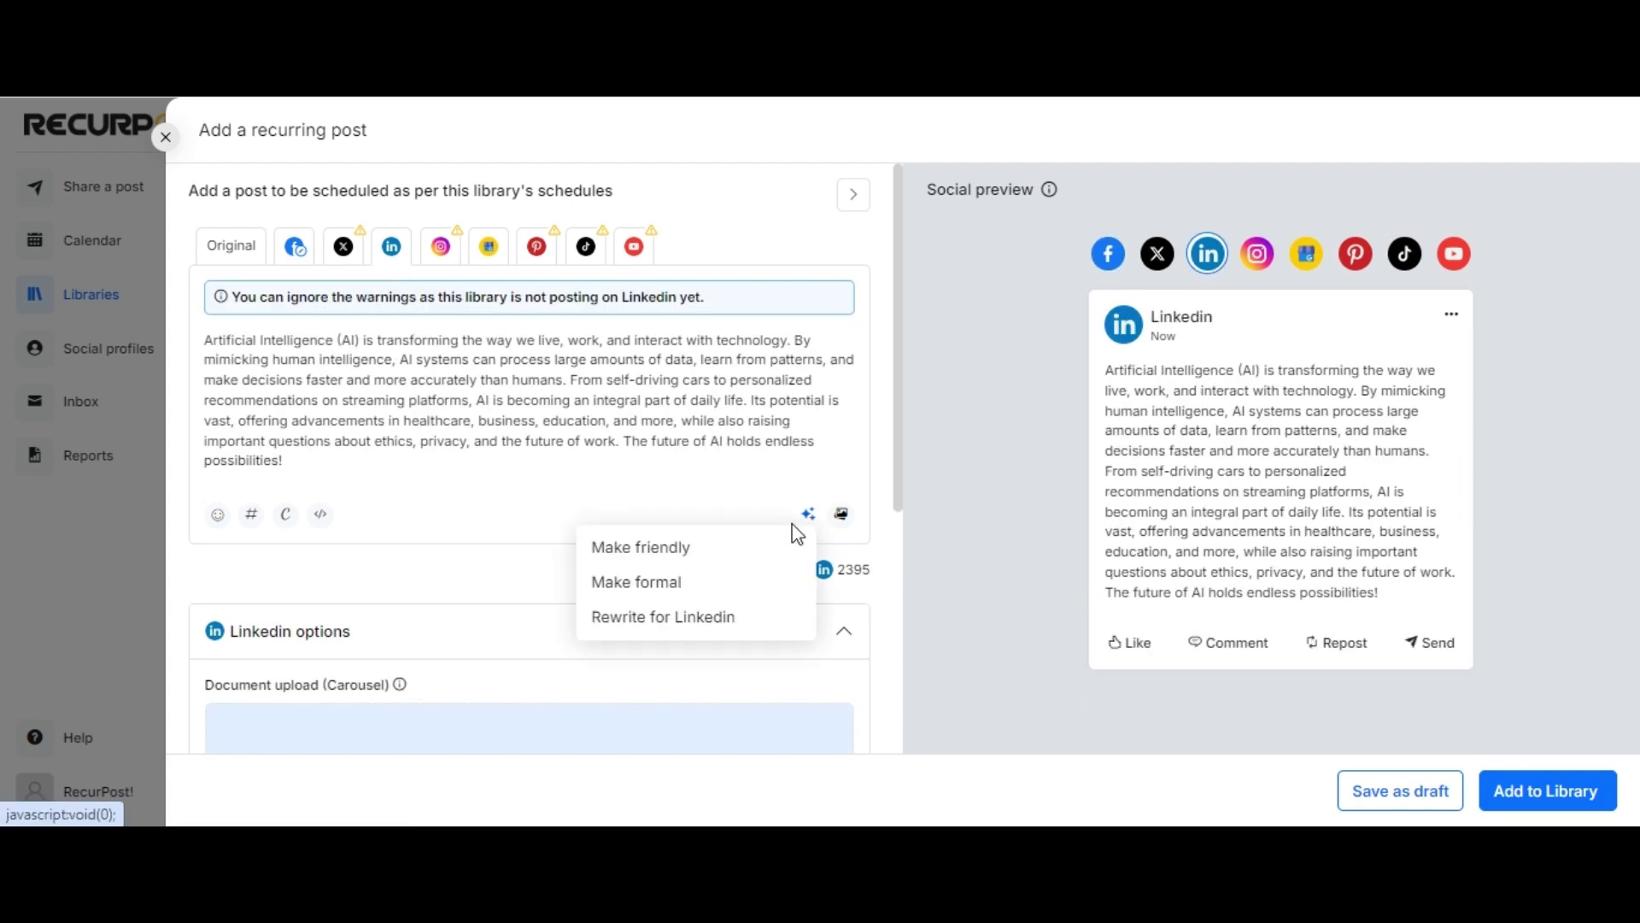
{"action": "left_click", "coordinate": [652, 588]}
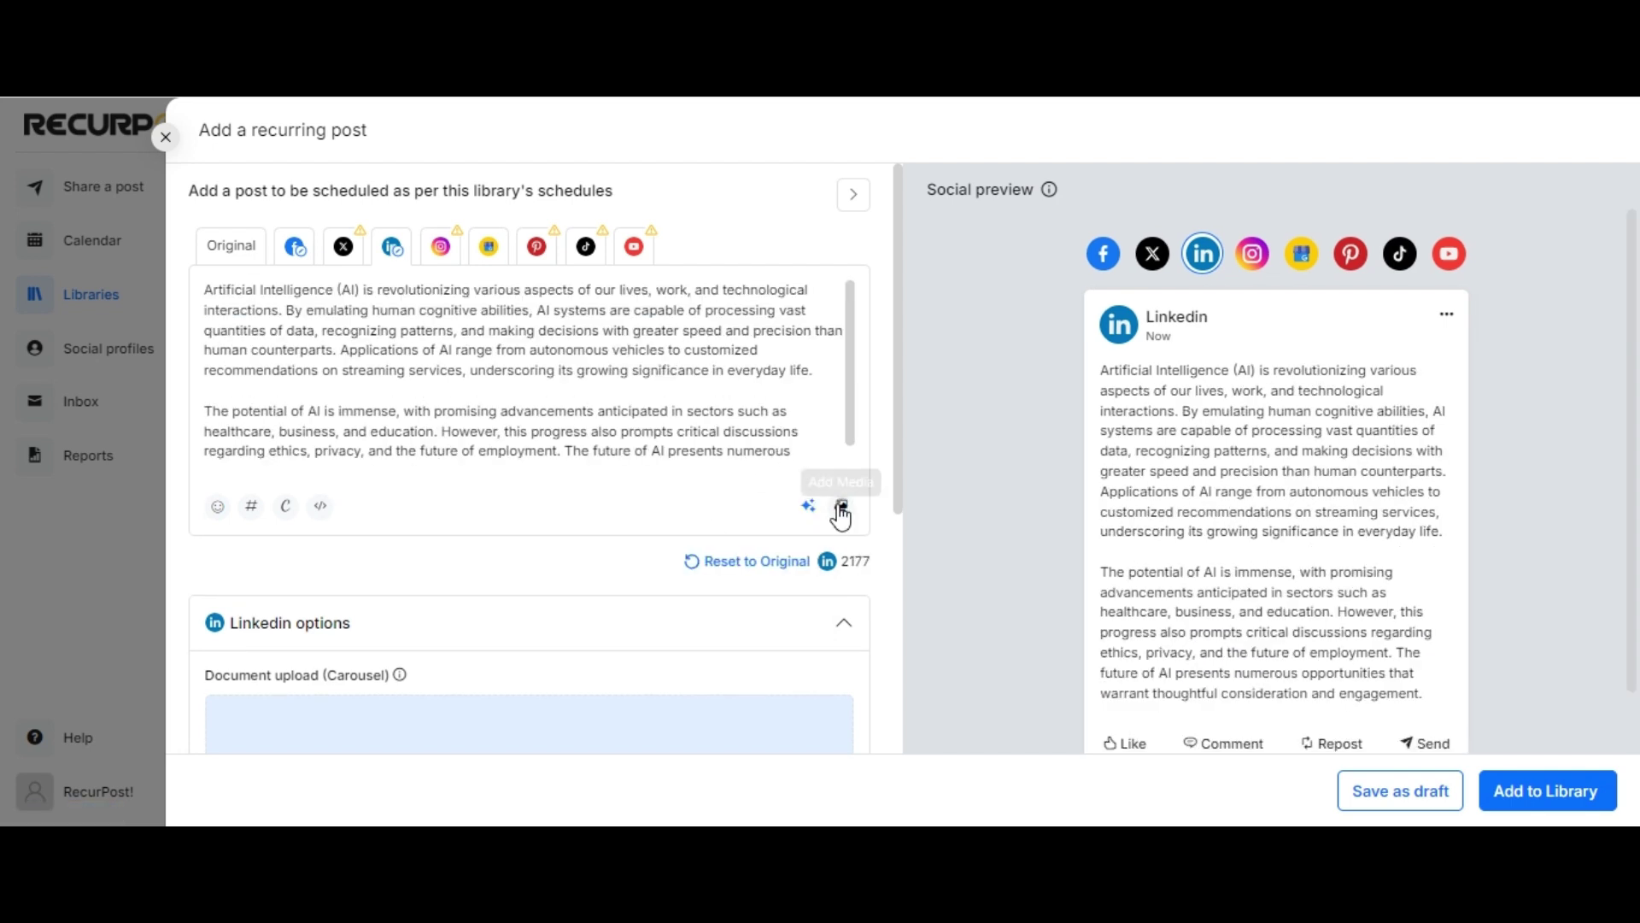
{"action": "left_click", "coordinate": [257, 257]}
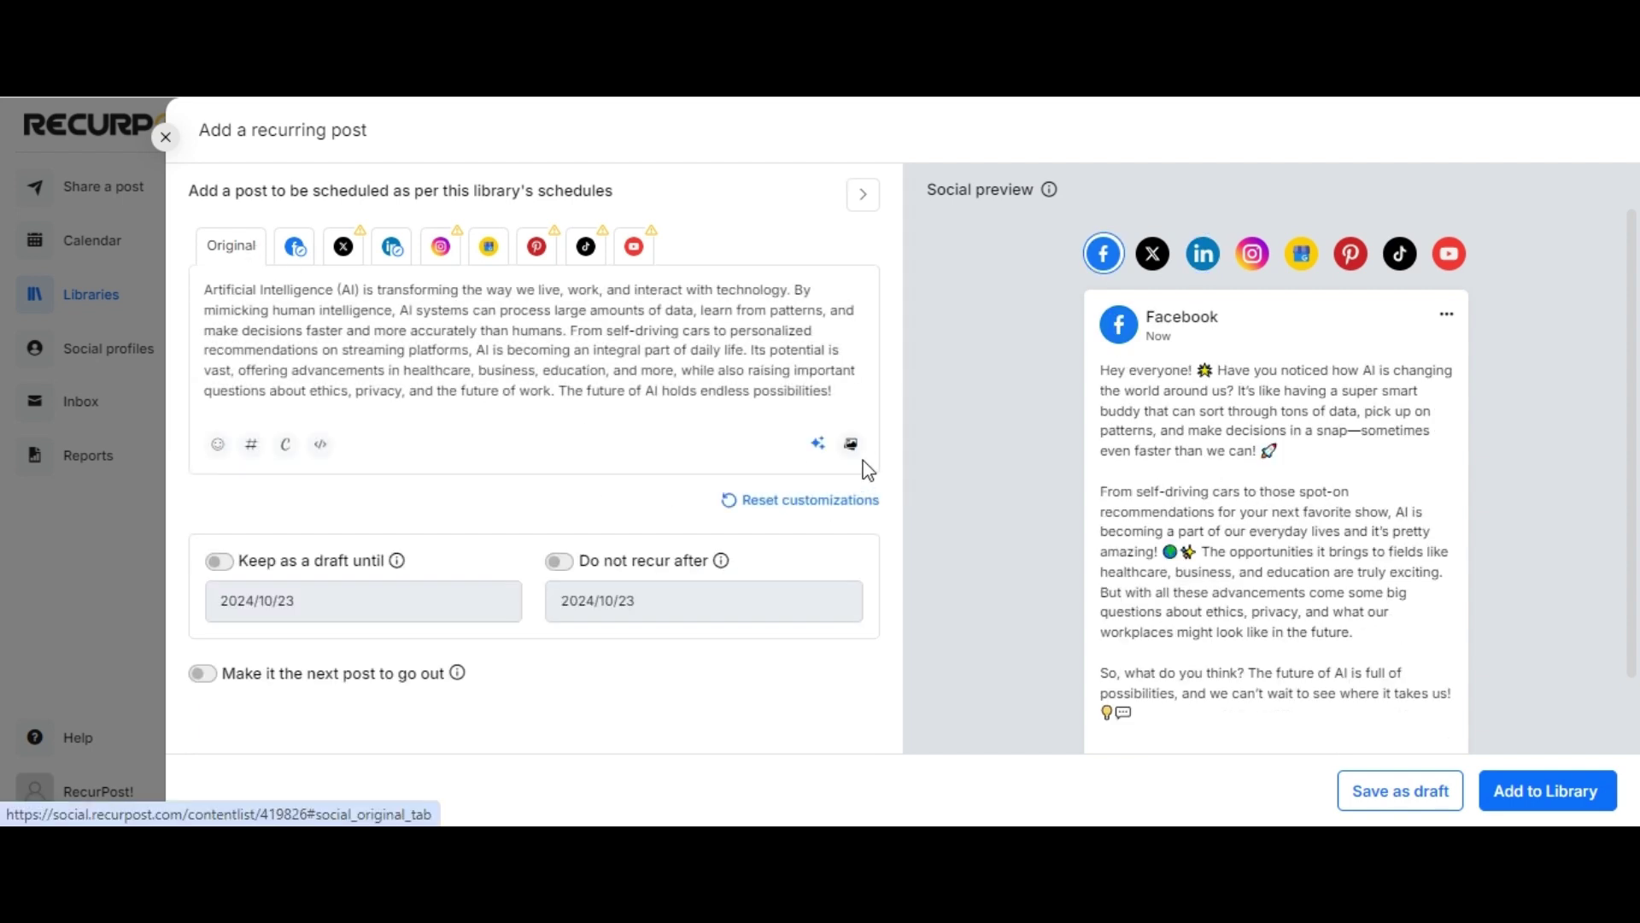
Step: Upload the dark GPT logo image to the post and add it to the Daily Post Ai library
{"action": "left_click", "coordinate": [852, 445]}
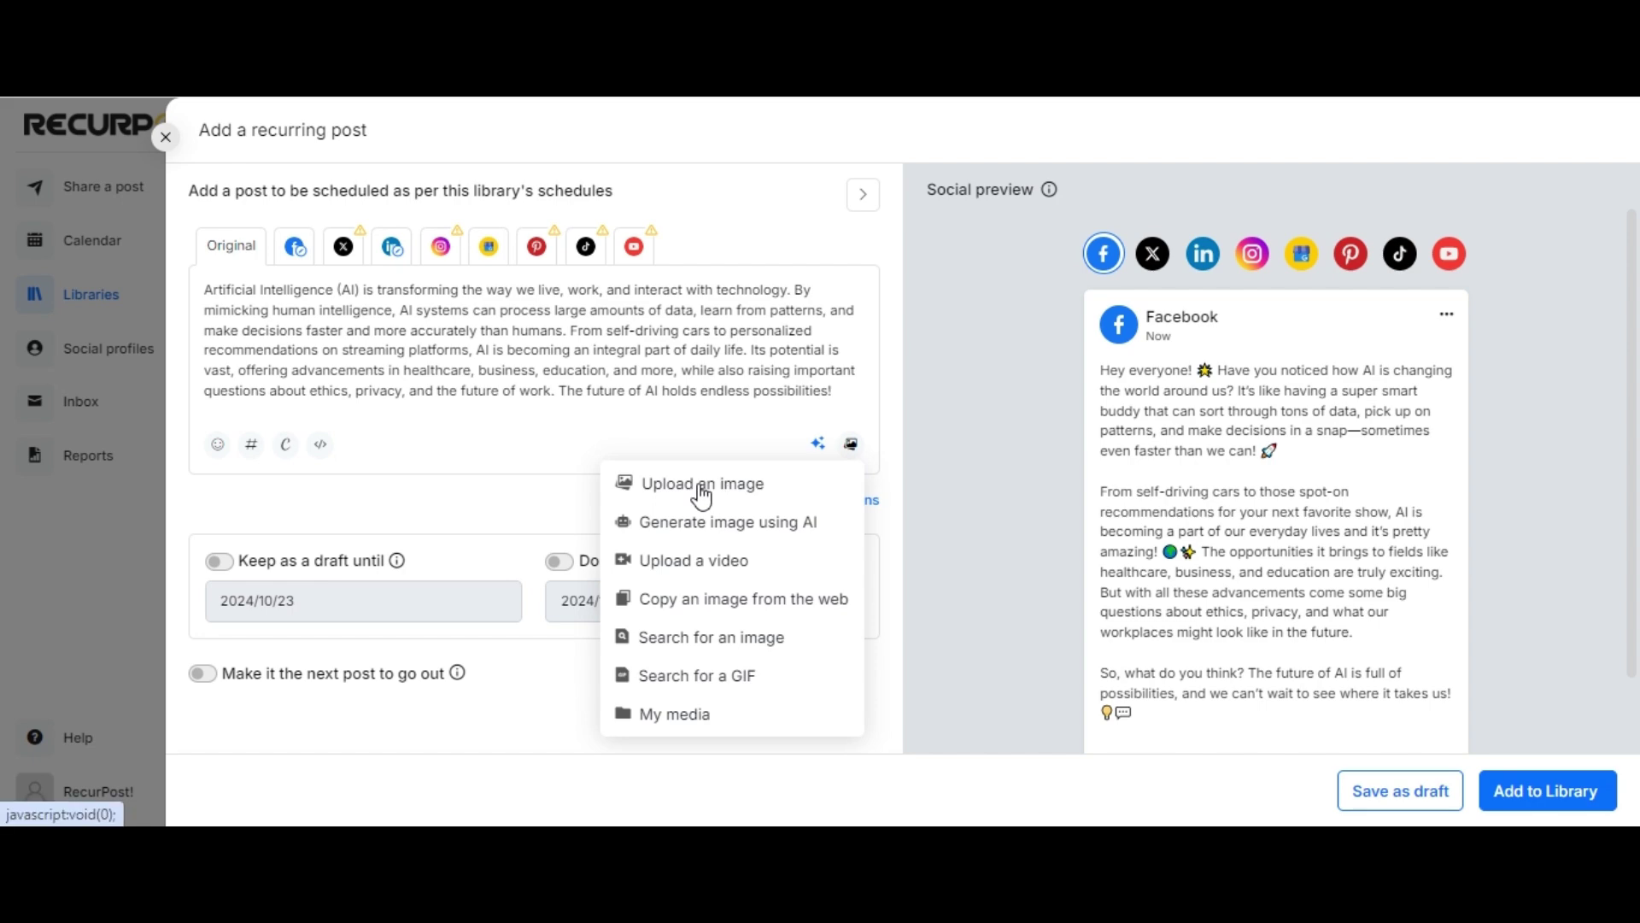
{"action": "left_click", "coordinate": [694, 481]}
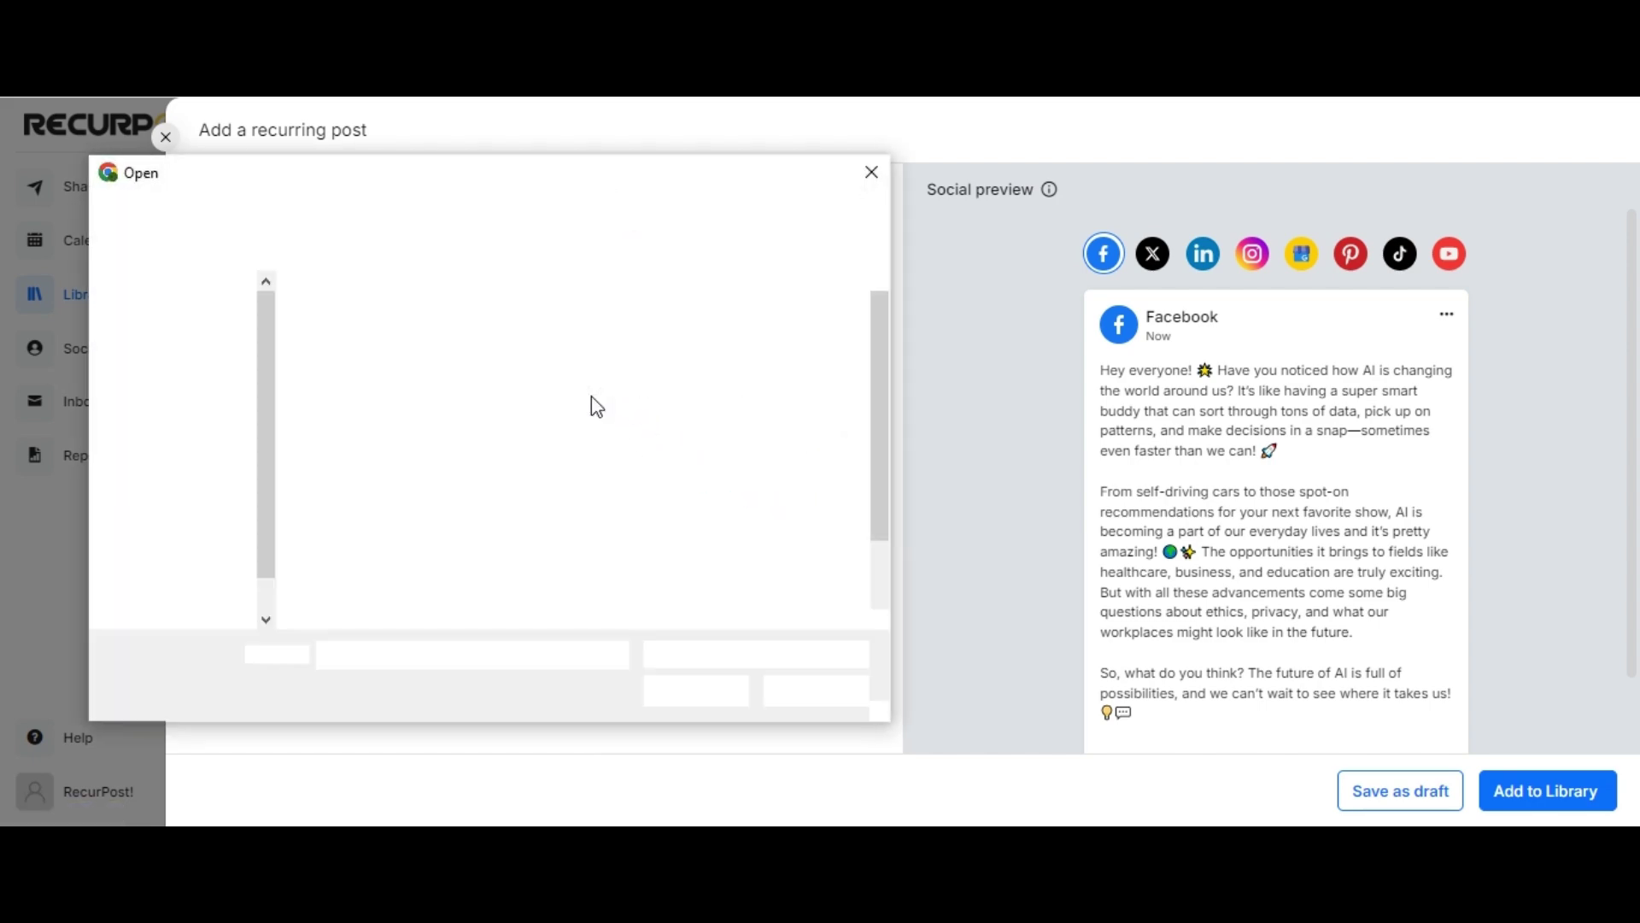
{"action": "double_click", "coordinate": [507, 363]}
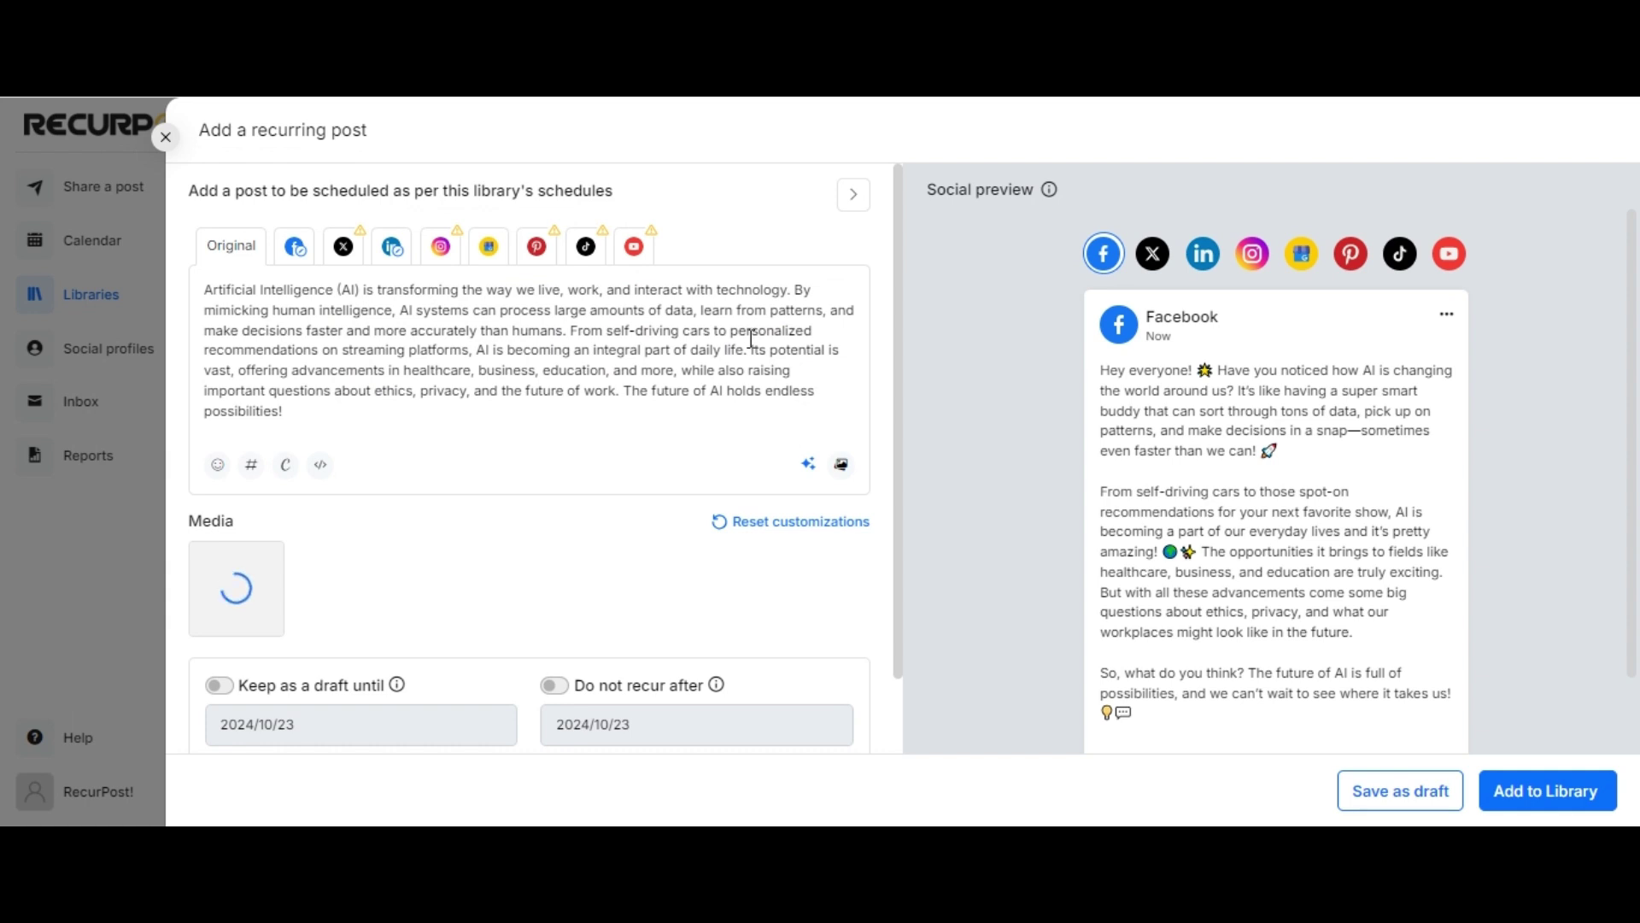
{"action": "scroll", "coordinate": [751, 339], "scroll_direction": "down", "scroll_amount": 1}
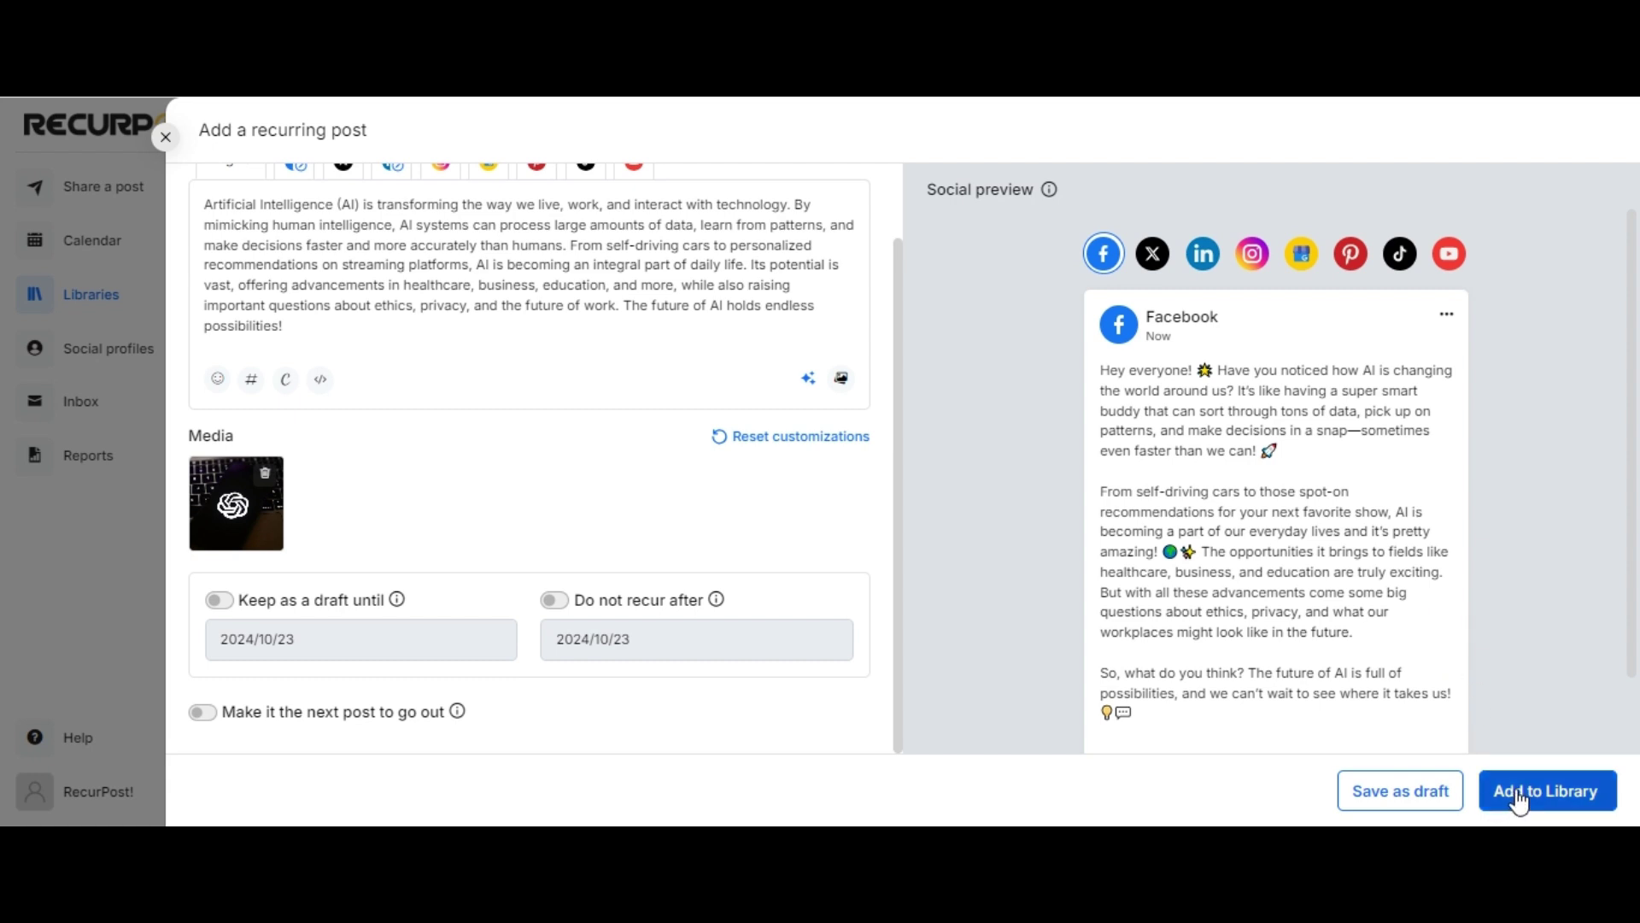
{"action": "left_click", "coordinate": [1519, 800]}
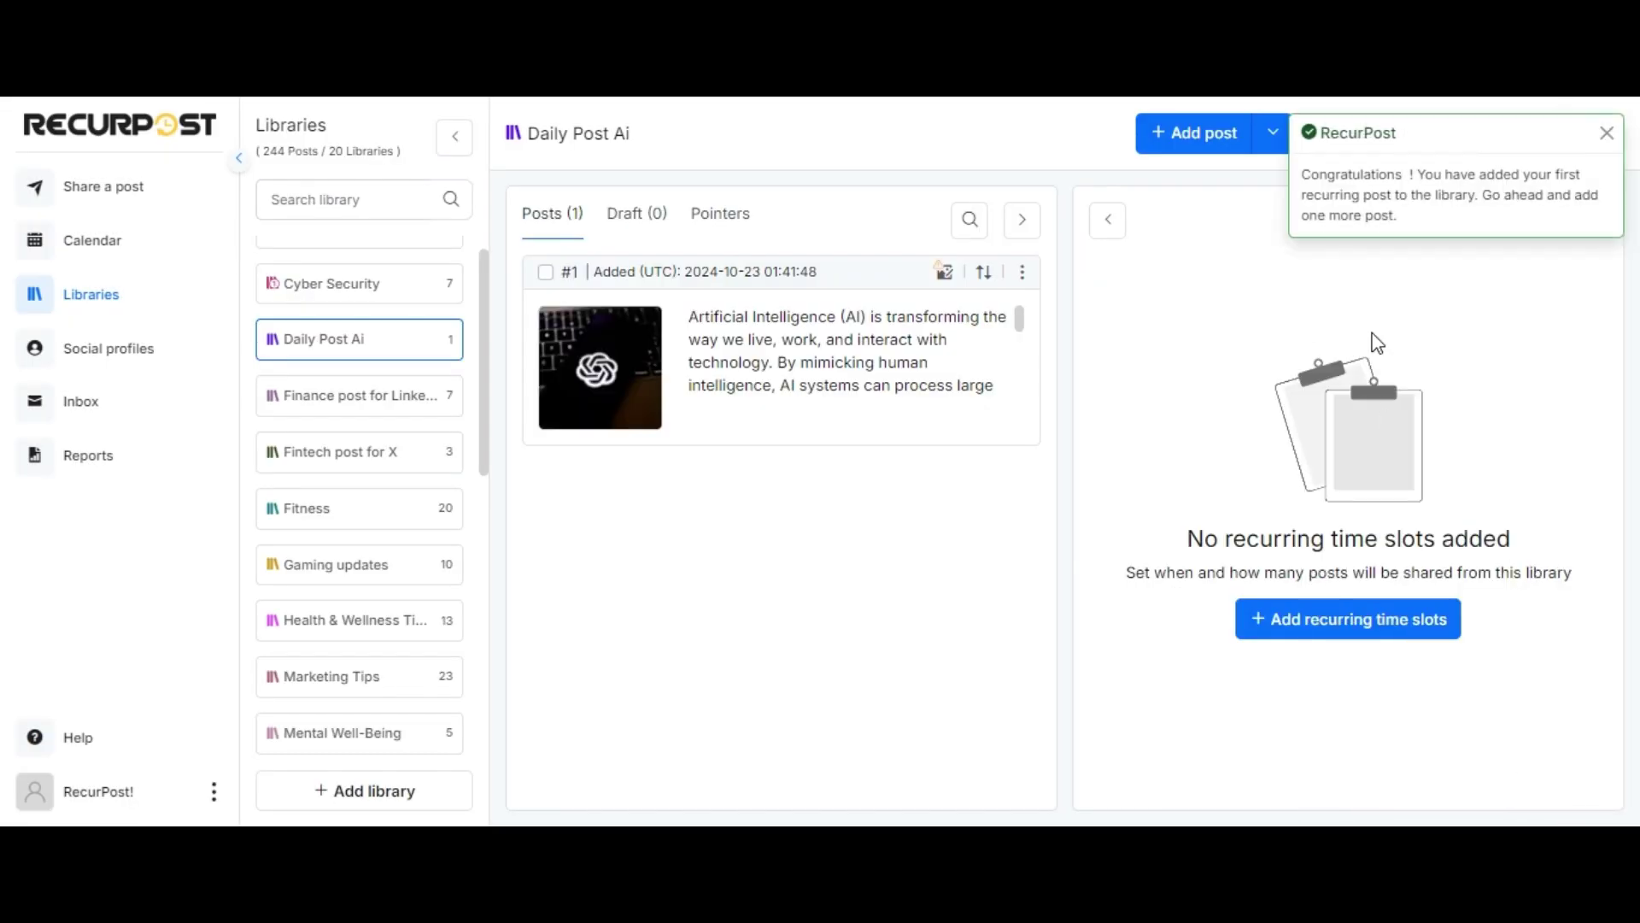
Step: Start a recurring time slot targeting the RecurPost Facebook page and the LinkedIn profile
{"action": "left_click", "coordinate": [1341, 621]}
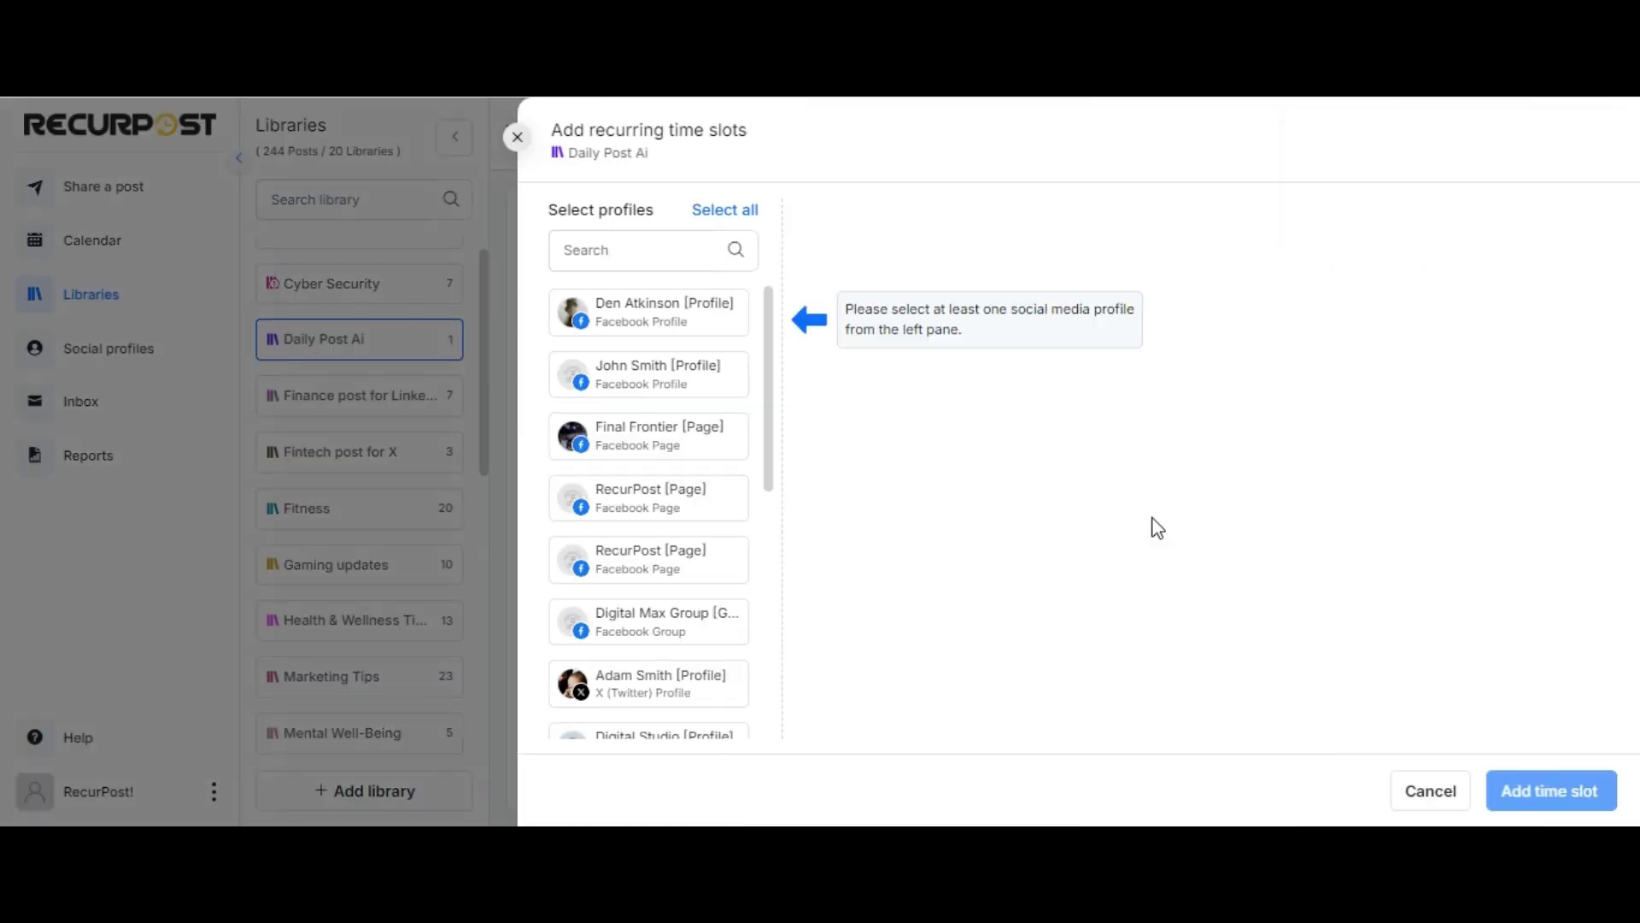
{"action": "left_click", "coordinate": [677, 514]}
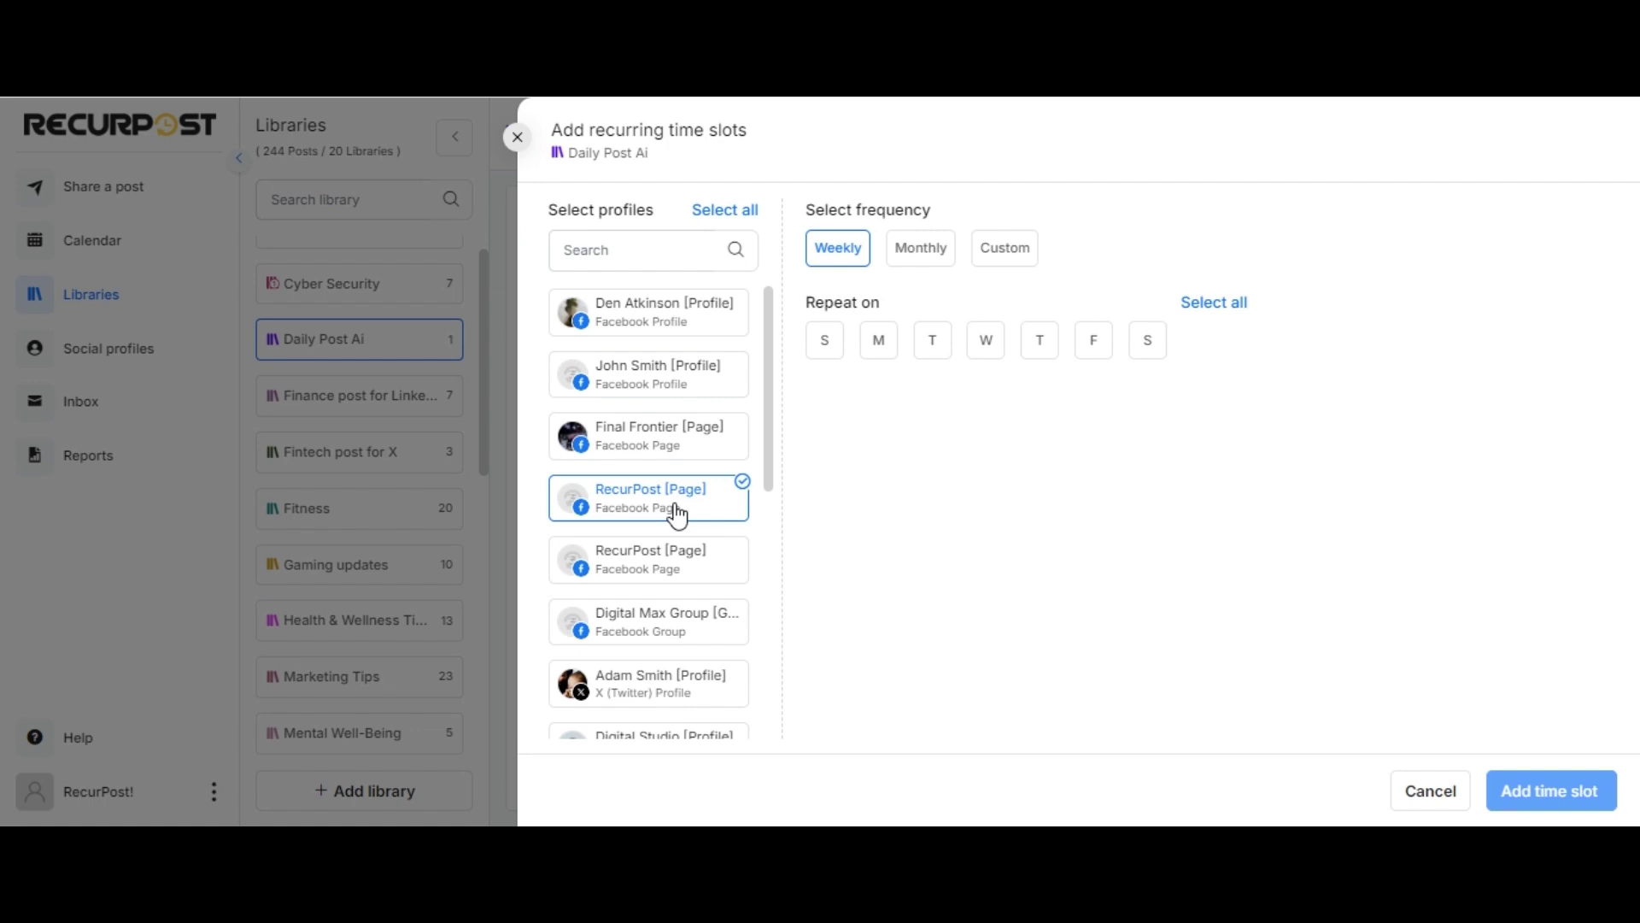
{"action": "scroll", "coordinate": [675, 513], "scroll_direction": "down", "scroll_amount": 5}
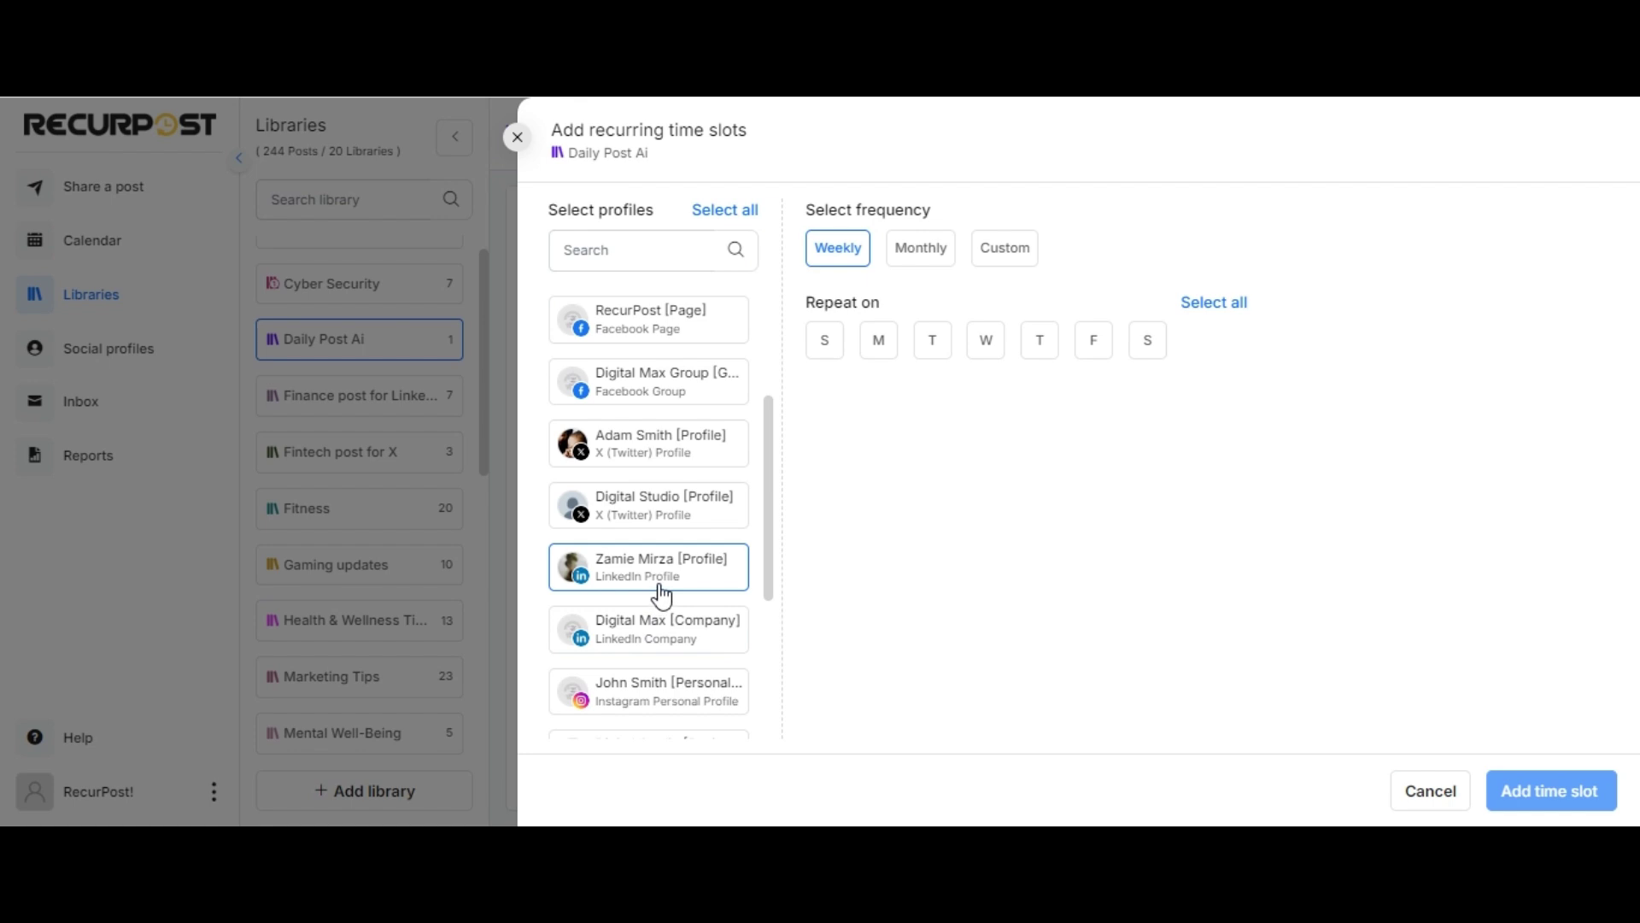
{"action": "left_click", "coordinate": [659, 596]}
{"action": "scroll", "coordinate": [709, 410], "scroll_direction": "up", "scroll_amount": 2}
Step: Make the slot repeat weekly on Wednesday at 09:00 AM and save it
{"action": "left_click", "coordinate": [714, 376]}
{"action": "scroll", "coordinate": [752, 401], "scroll_direction": "up", "scroll_amount": 2}
{"action": "scroll", "coordinate": [735, 395], "scroll_direction": "down", "scroll_amount": 5}
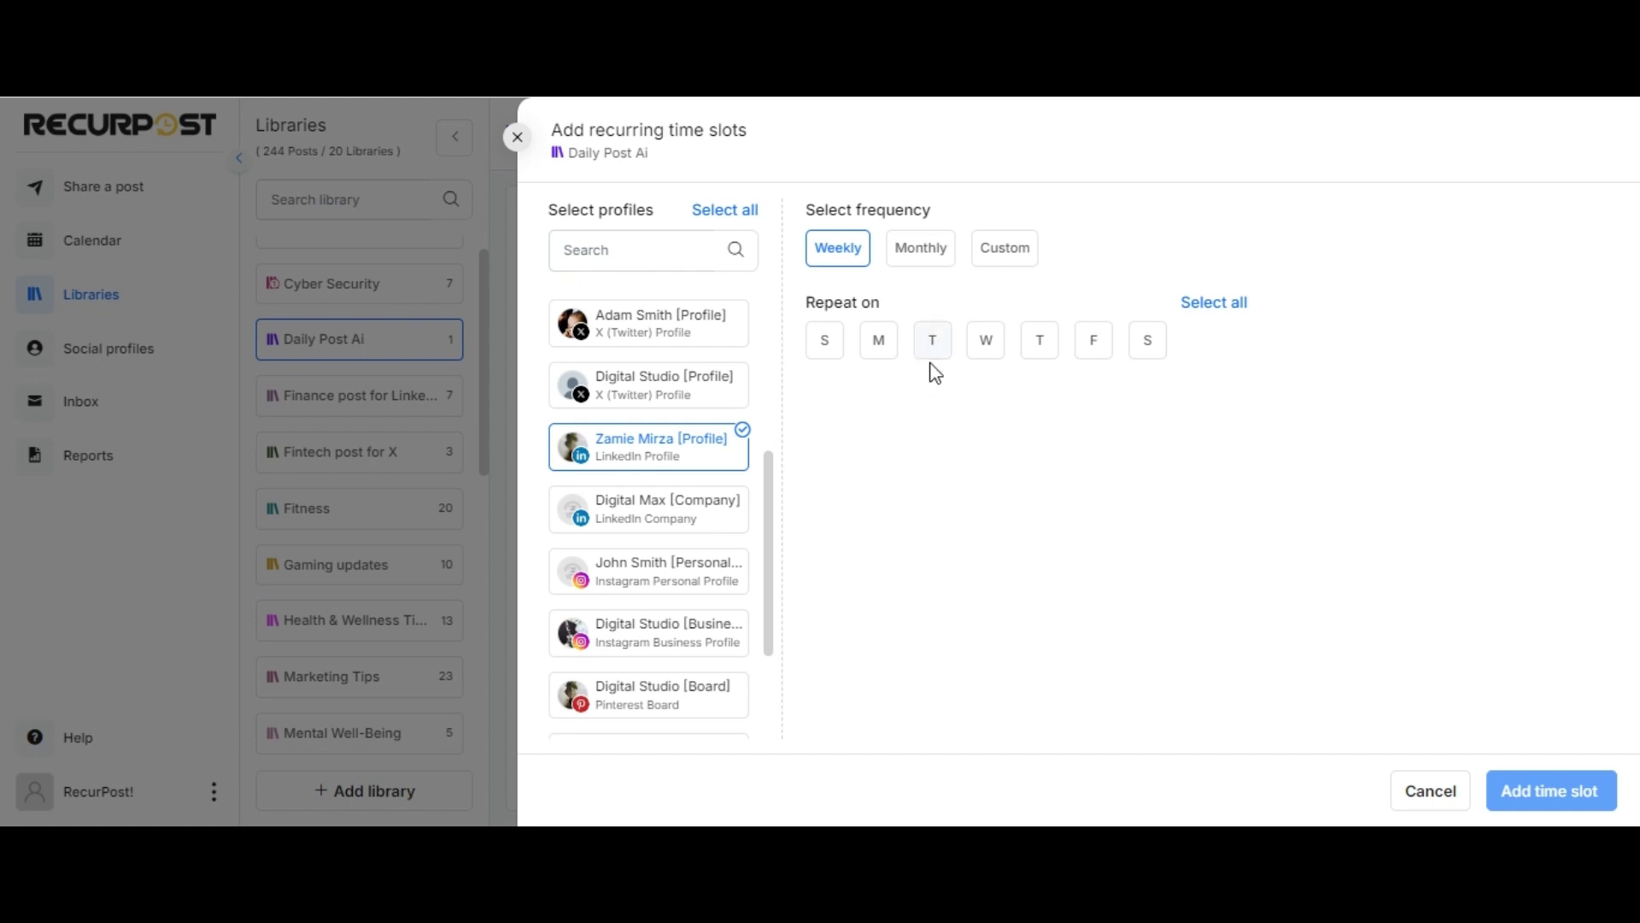
{"action": "left_click", "coordinate": [986, 343]}
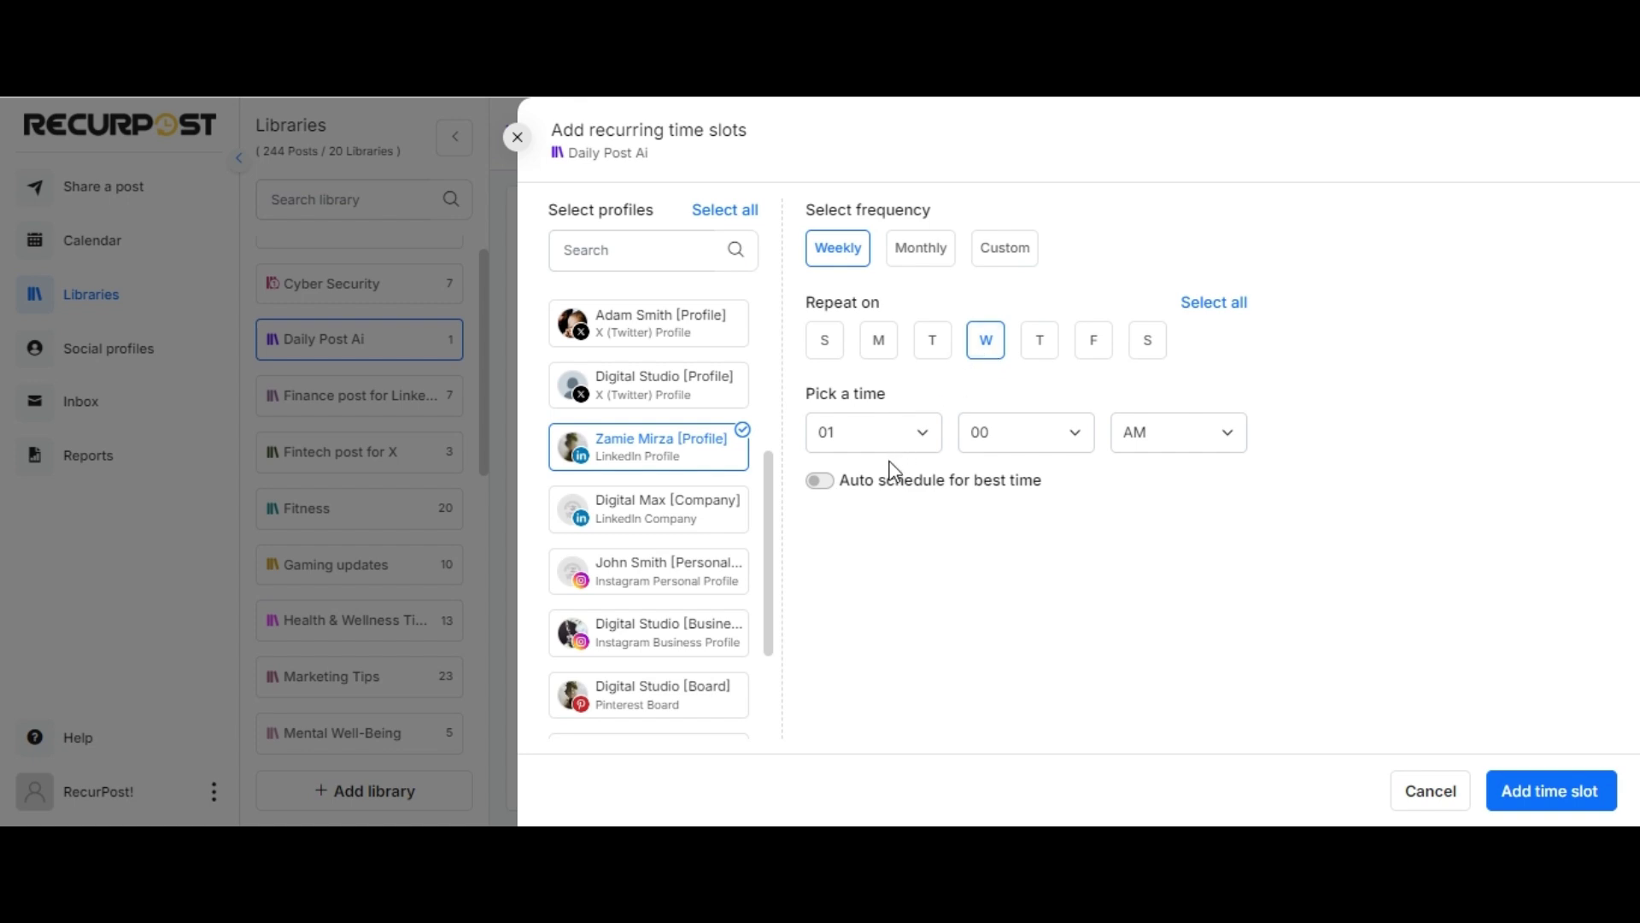
{"action": "left_click", "coordinate": [918, 443]}
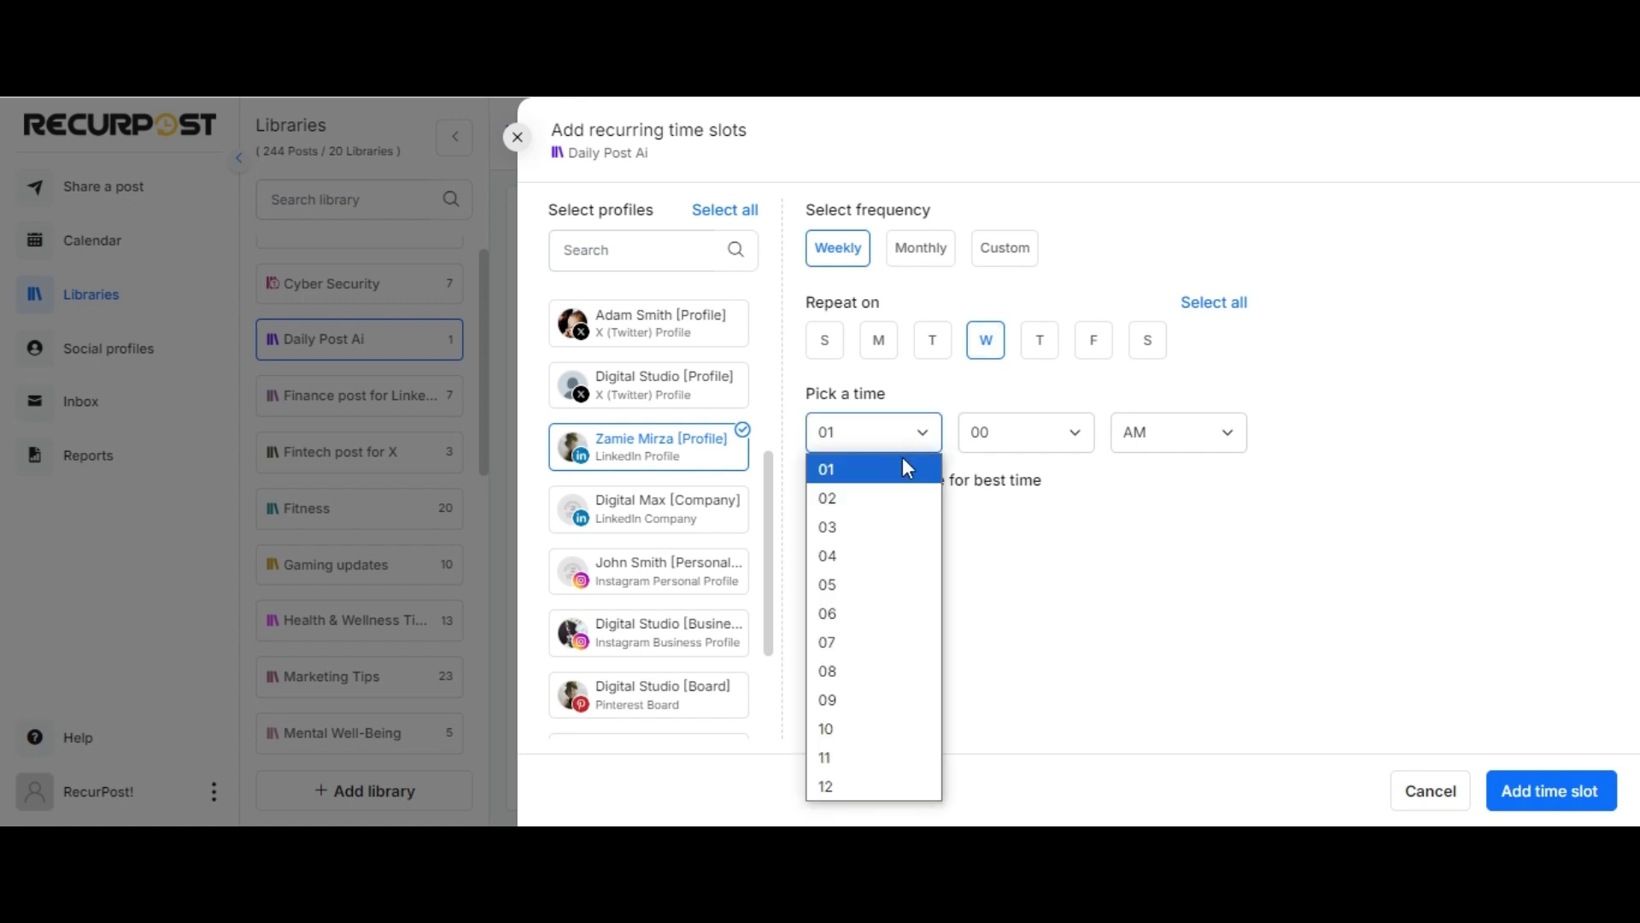
{"action": "left_click", "coordinate": [873, 700]}
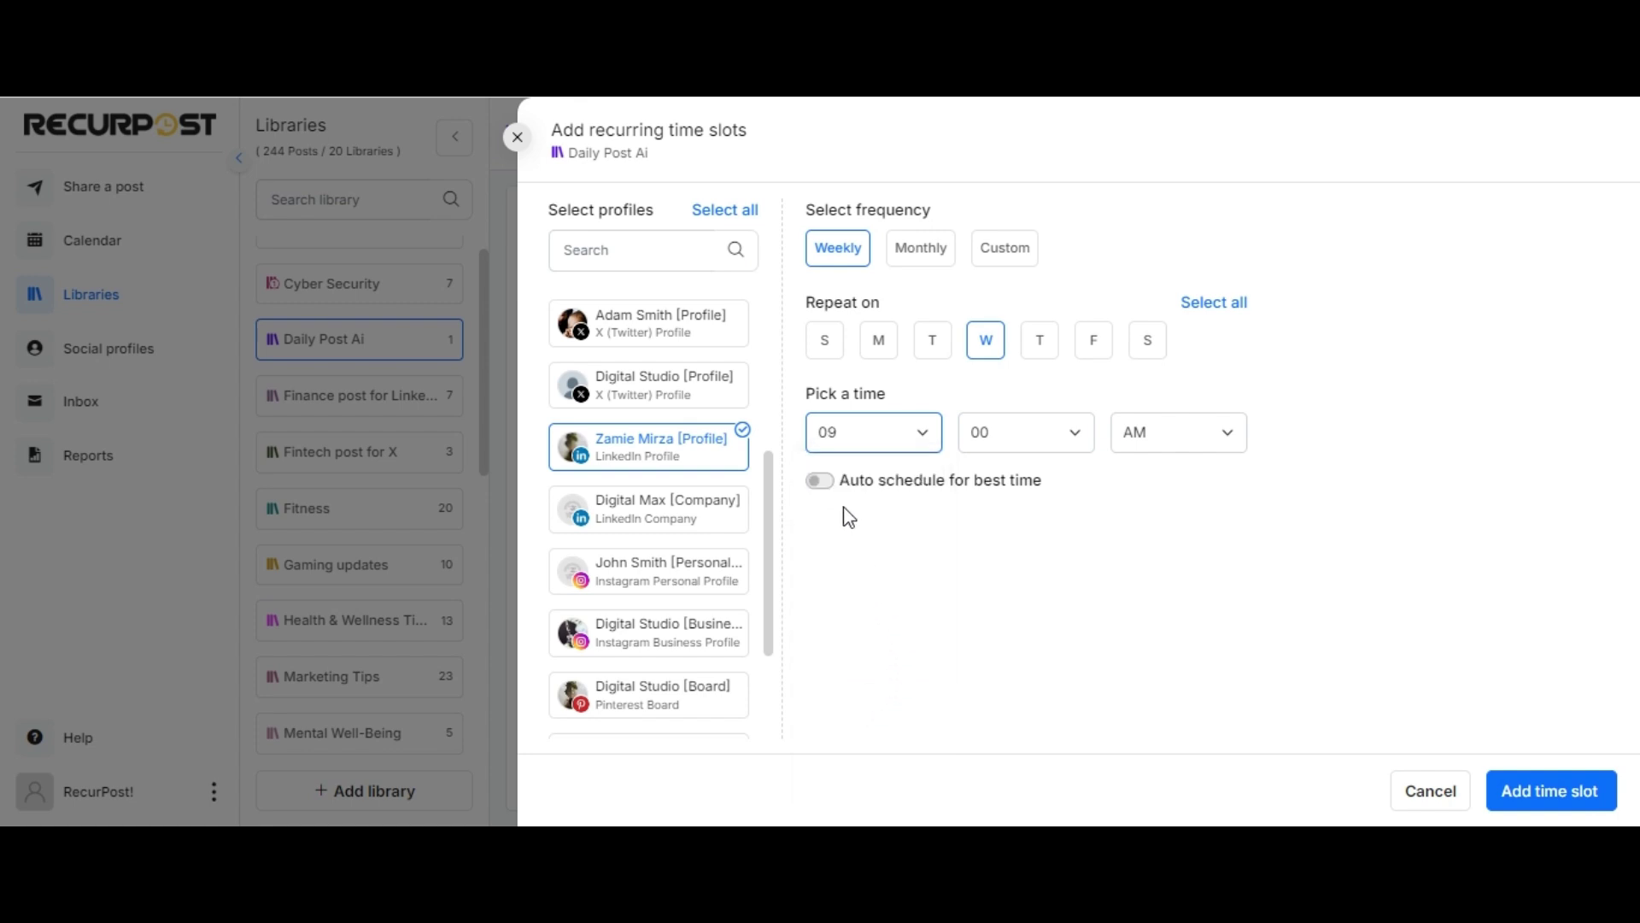
{"action": "left_click", "coordinate": [1536, 801]}
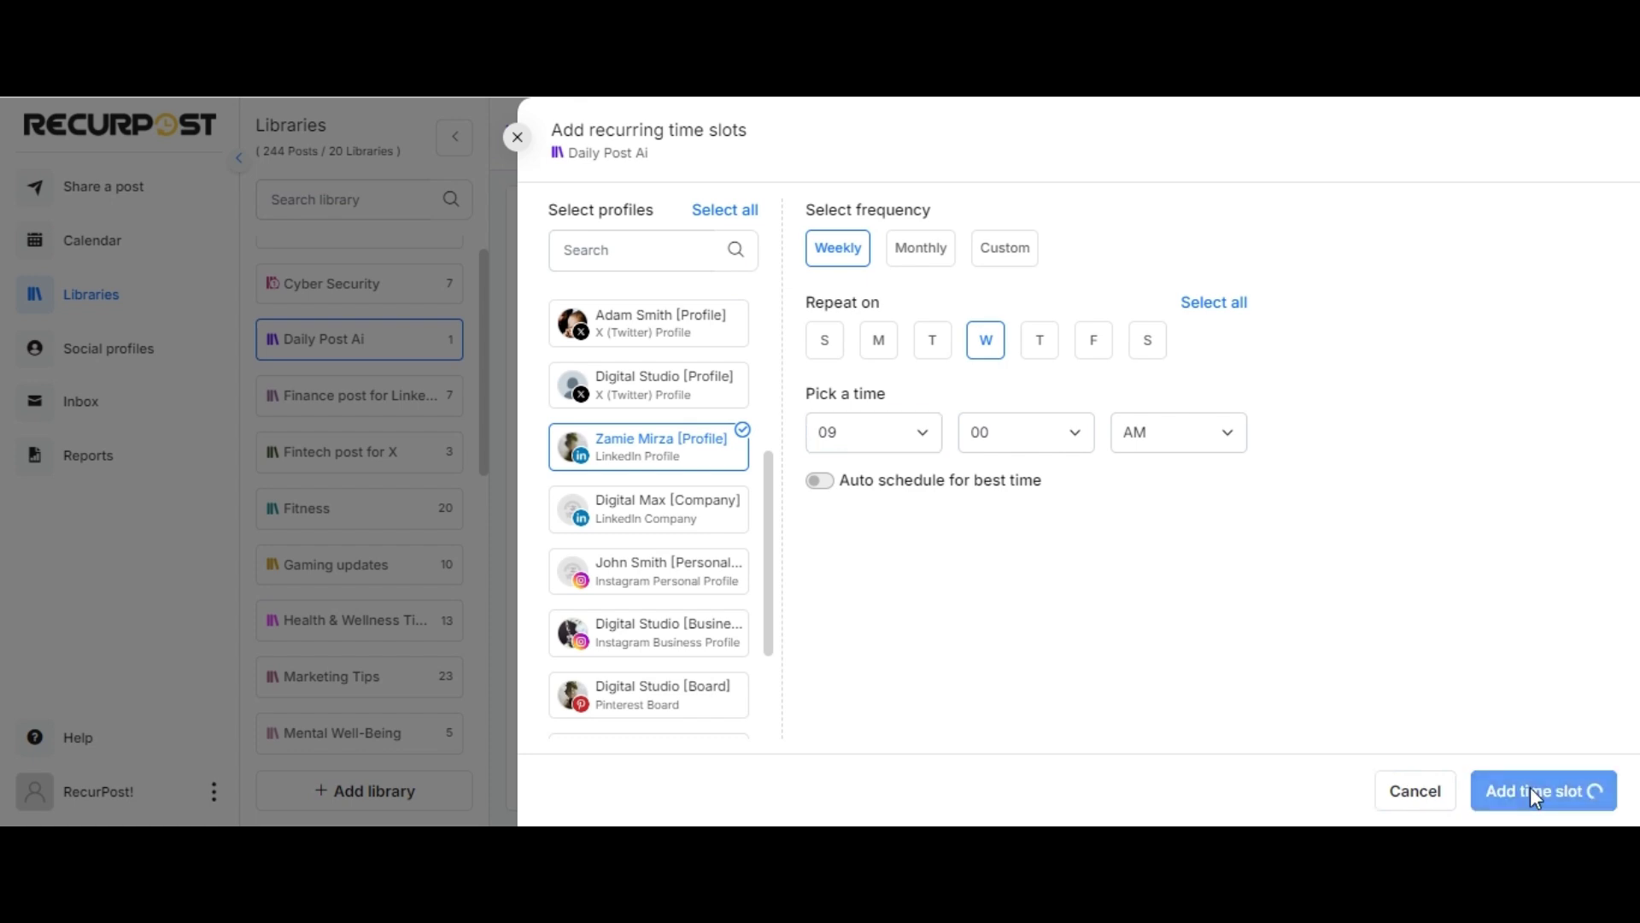